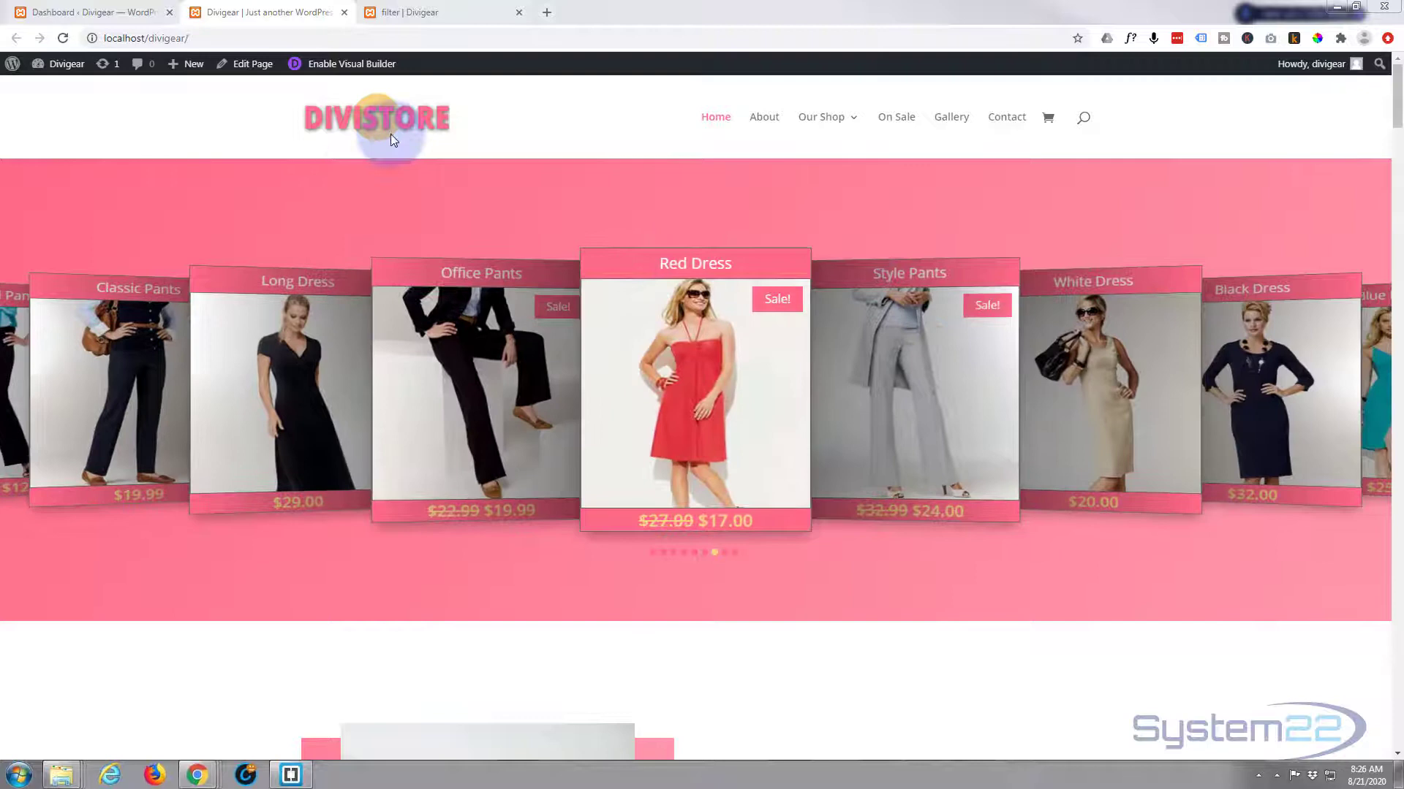
Step: On the filter | Divigear page, try the Category 1–4 filter tabs, then All
{"action": "left_click", "coordinate": [417, 19]}
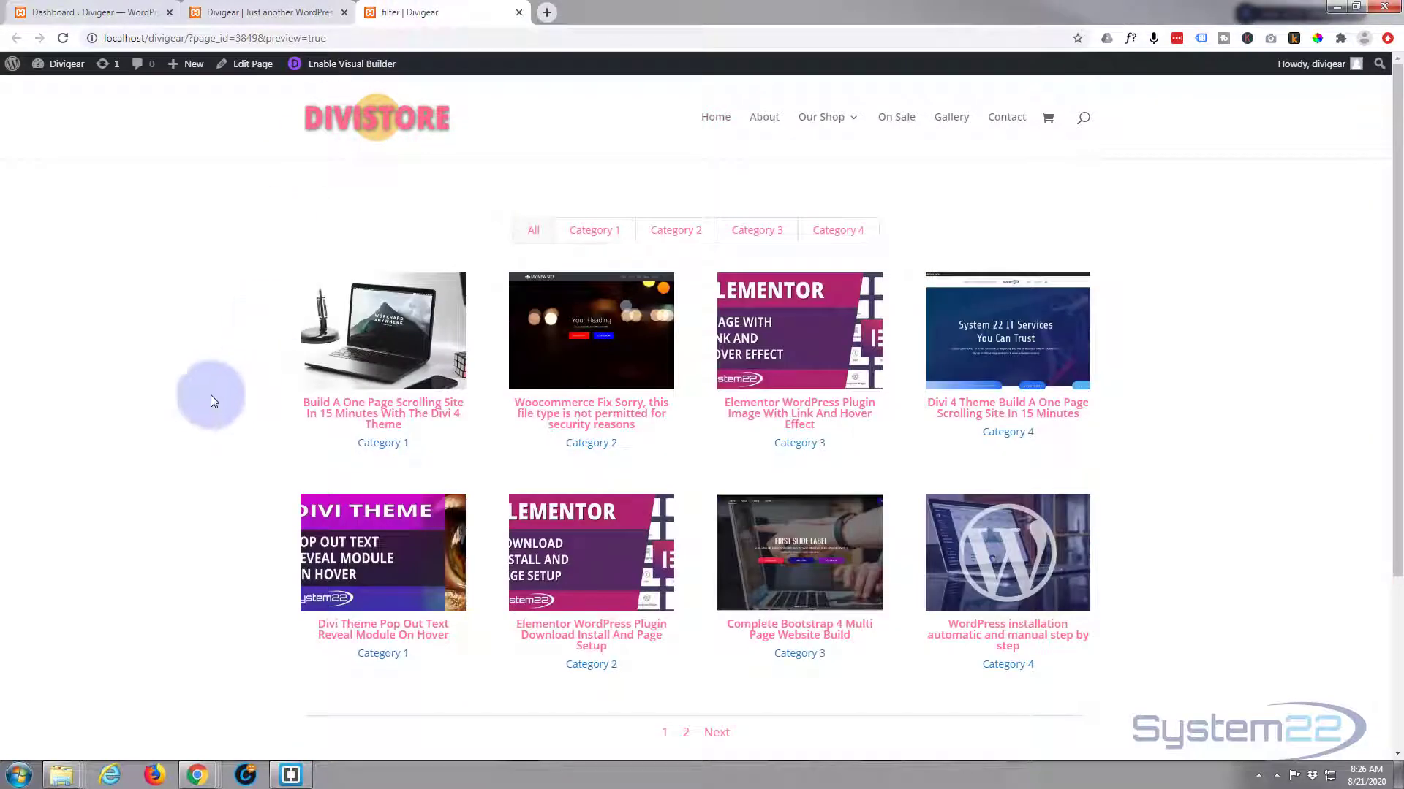
{"action": "left_click", "coordinate": [594, 233]}
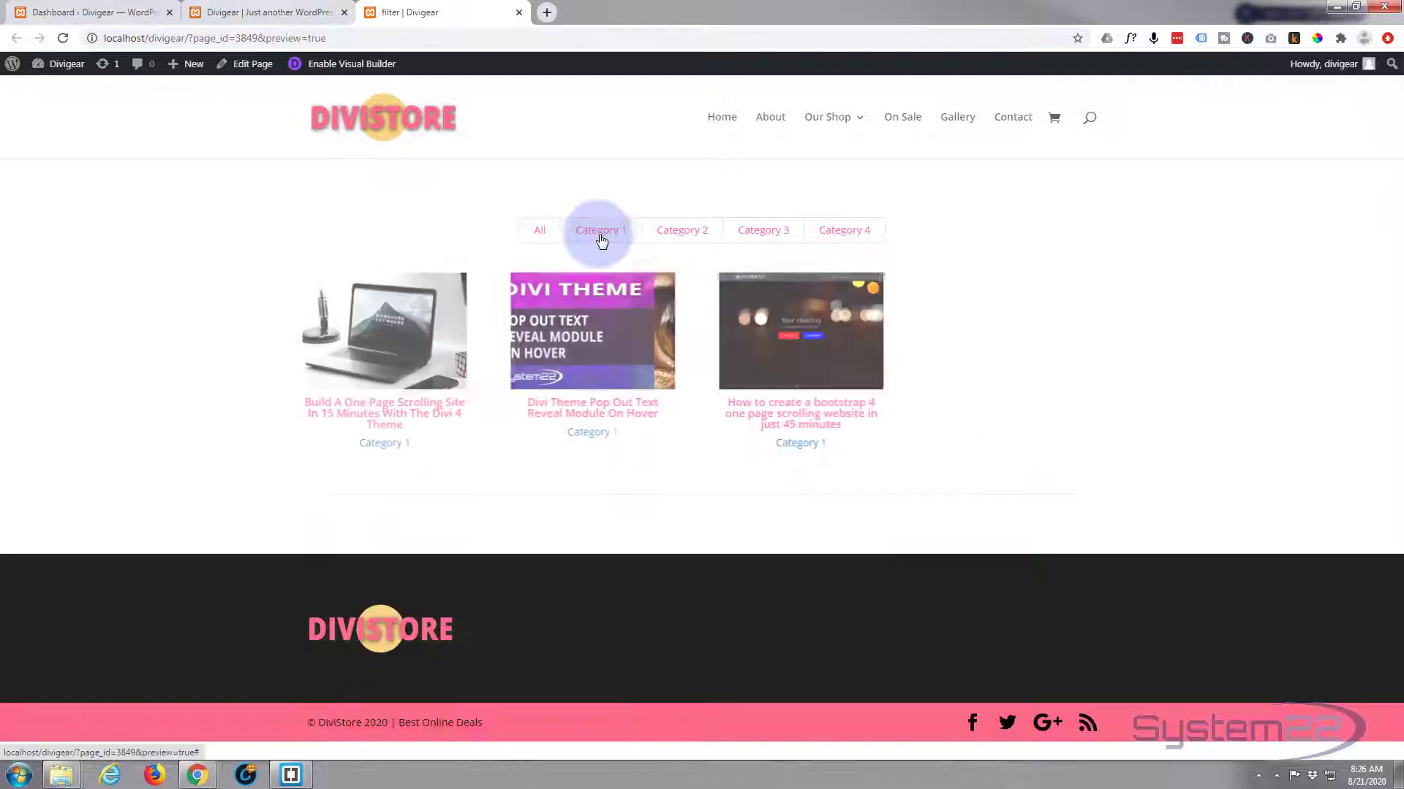
{"action": "left_click", "coordinate": [681, 233]}
{"action": "left_click", "coordinate": [762, 235]}
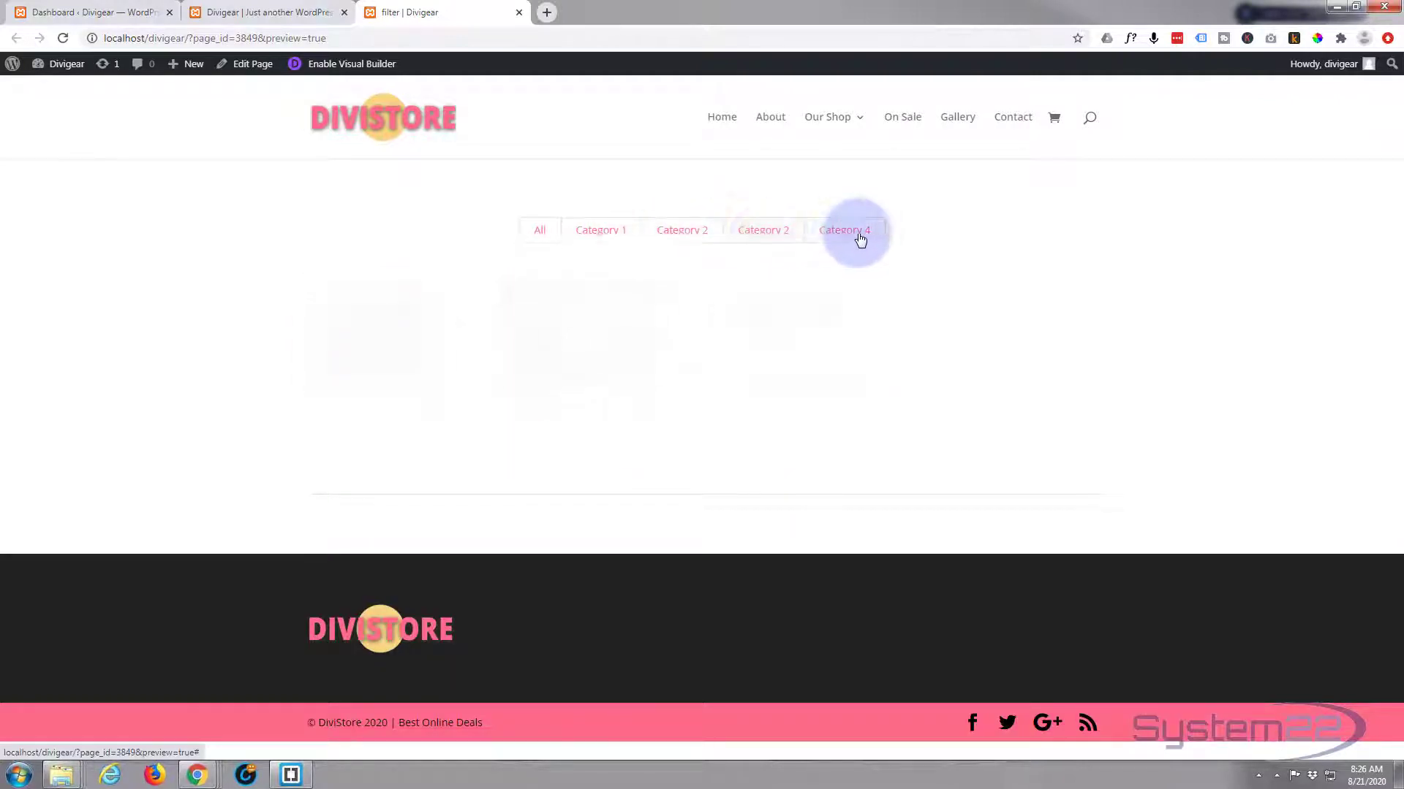
{"action": "left_click", "coordinate": [848, 233]}
{"action": "left_click", "coordinate": [536, 234]}
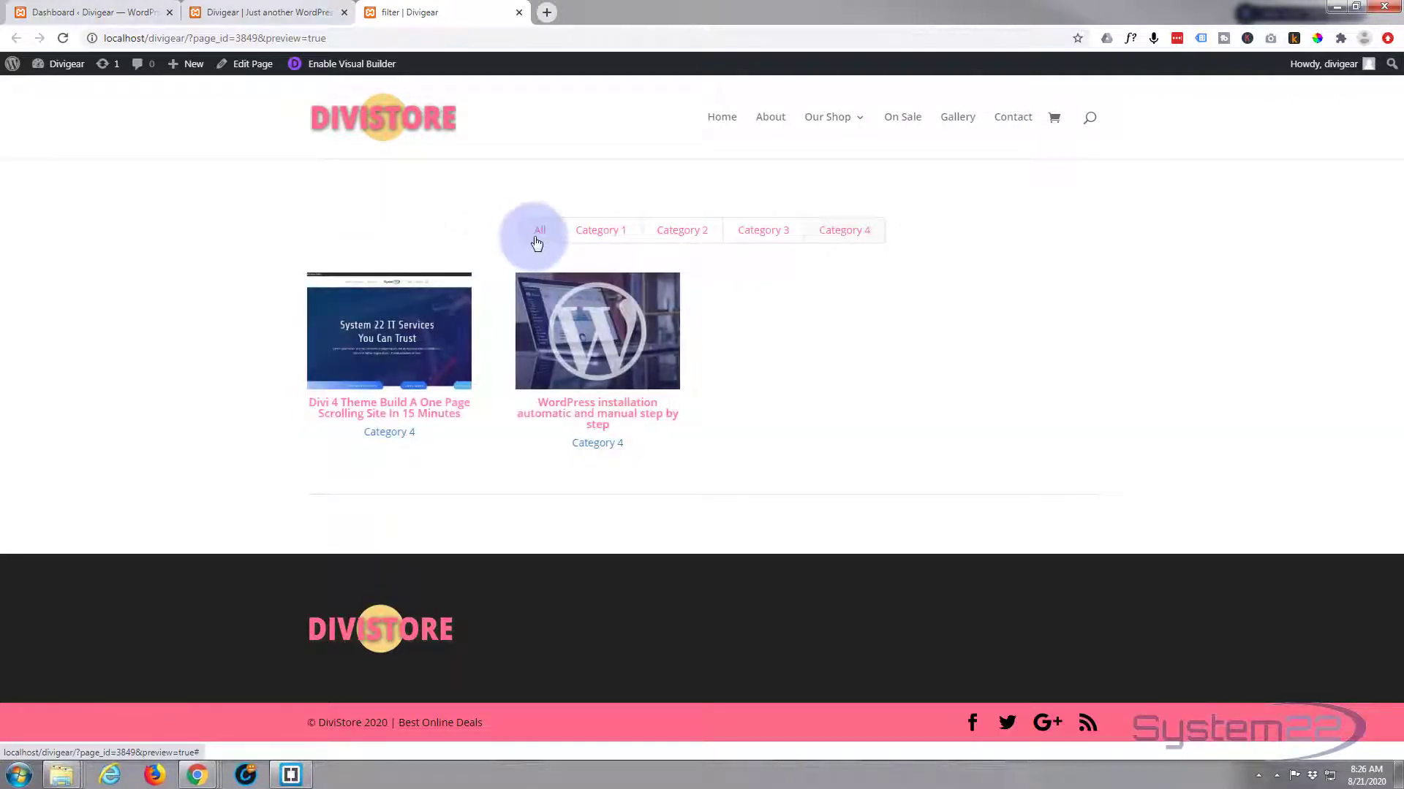
Step: Cycle through the Category 1–4 filters again, ending on Category 4
{"action": "left_click", "coordinate": [584, 234]}
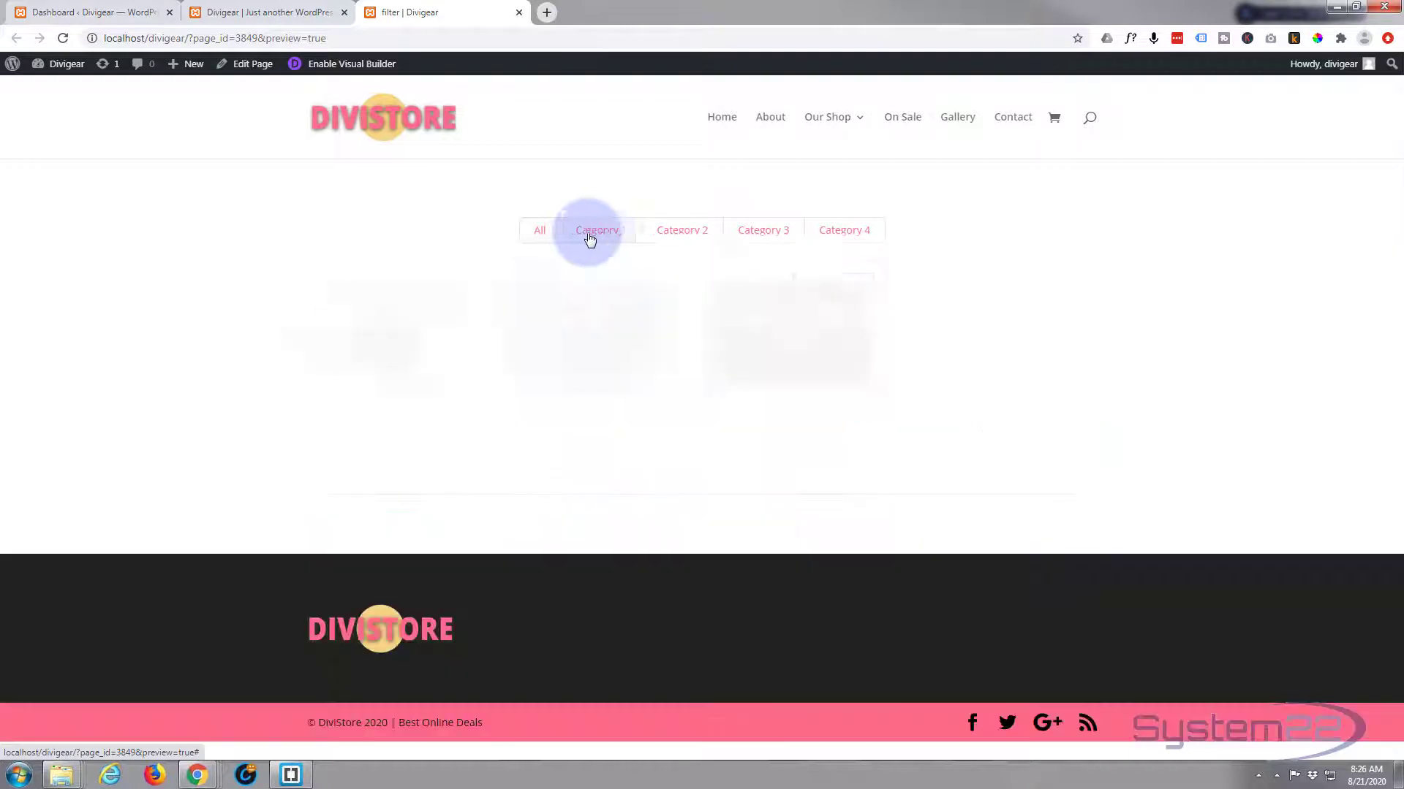
{"action": "left_click", "coordinate": [684, 233]}
{"action": "left_click", "coordinate": [760, 236]}
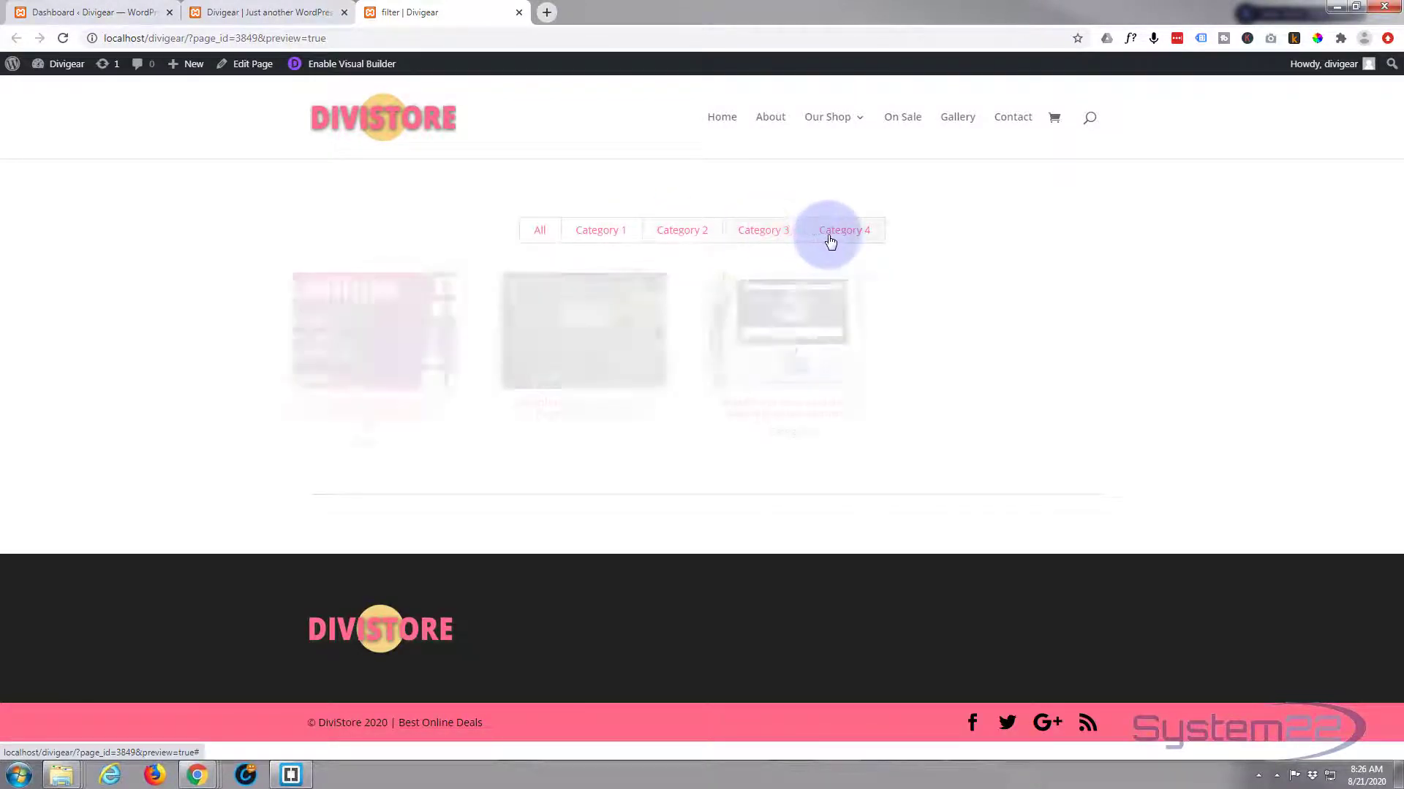
{"action": "left_click", "coordinate": [848, 232]}
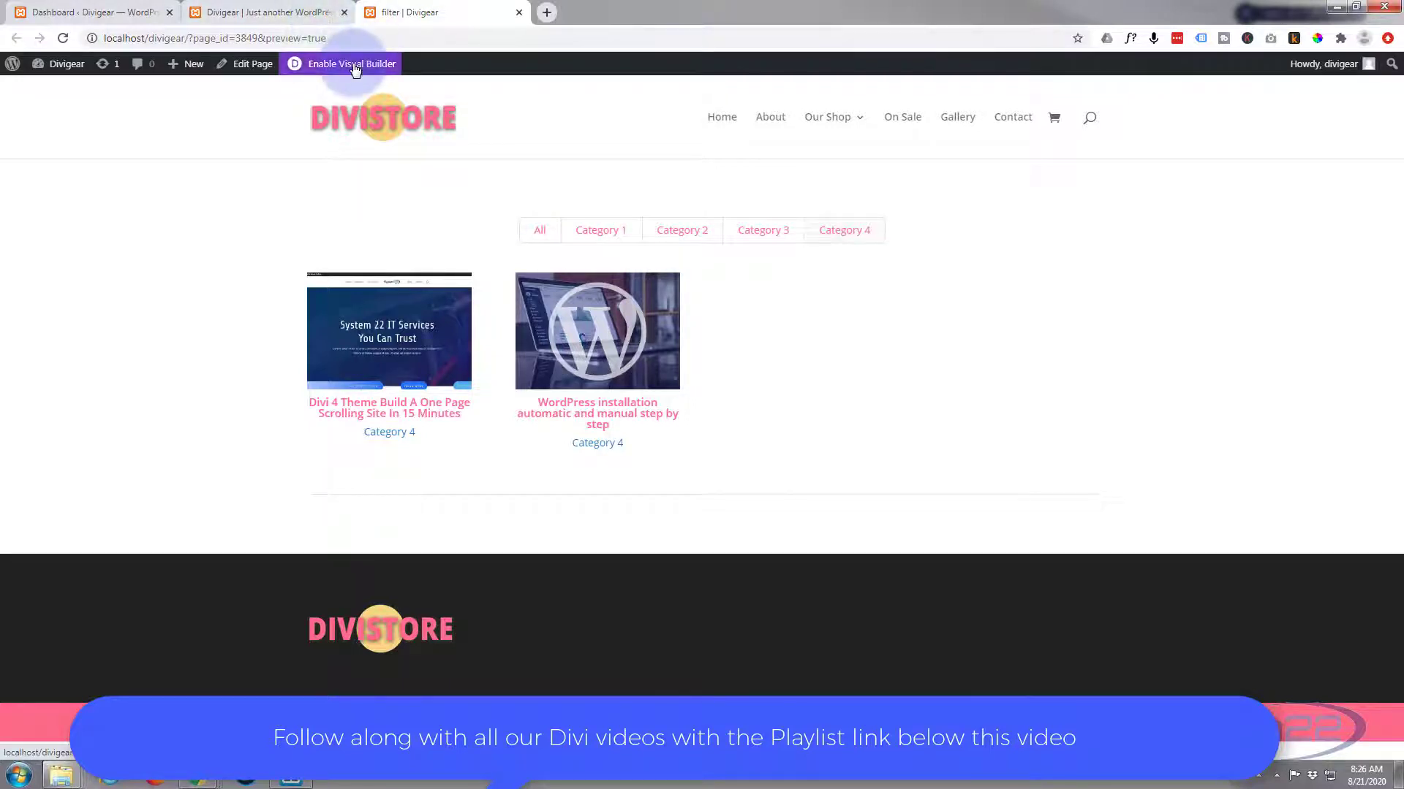
Step: In Projects > Categories, enter Red as the new category's name and slug
{"action": "left_click", "coordinate": [124, 12]}
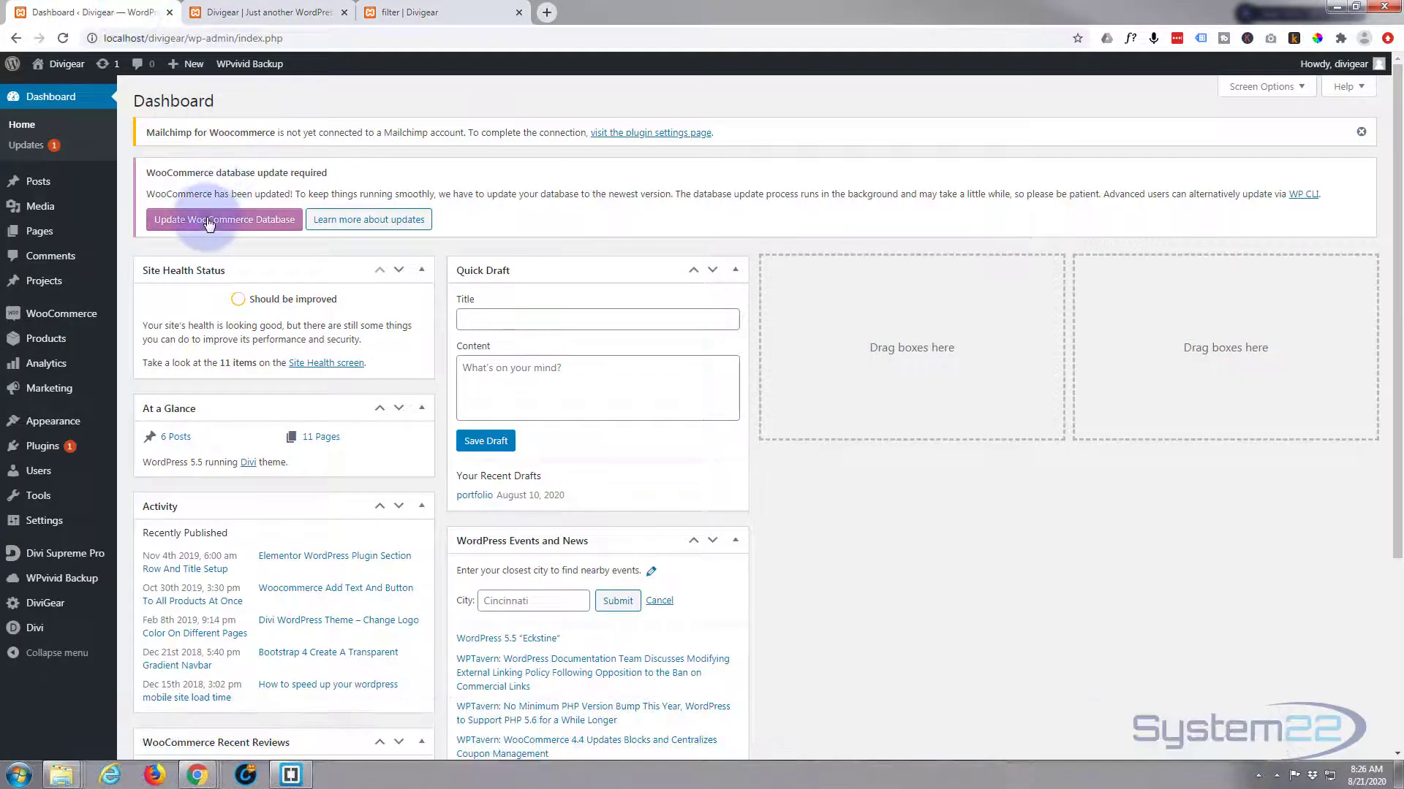
{"action": "mouse_move", "coordinate": [40, 285]}
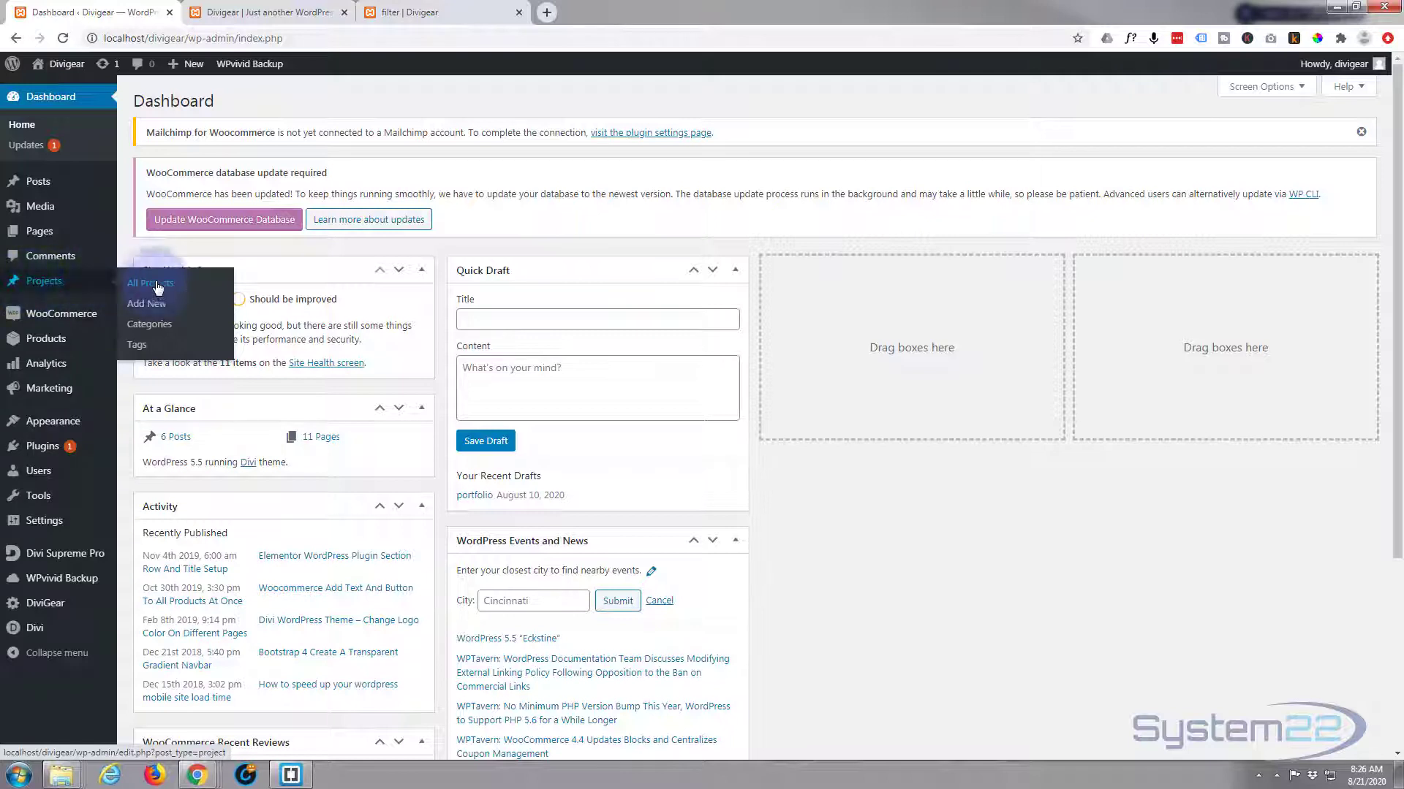
{"action": "left_click", "coordinate": [156, 331]}
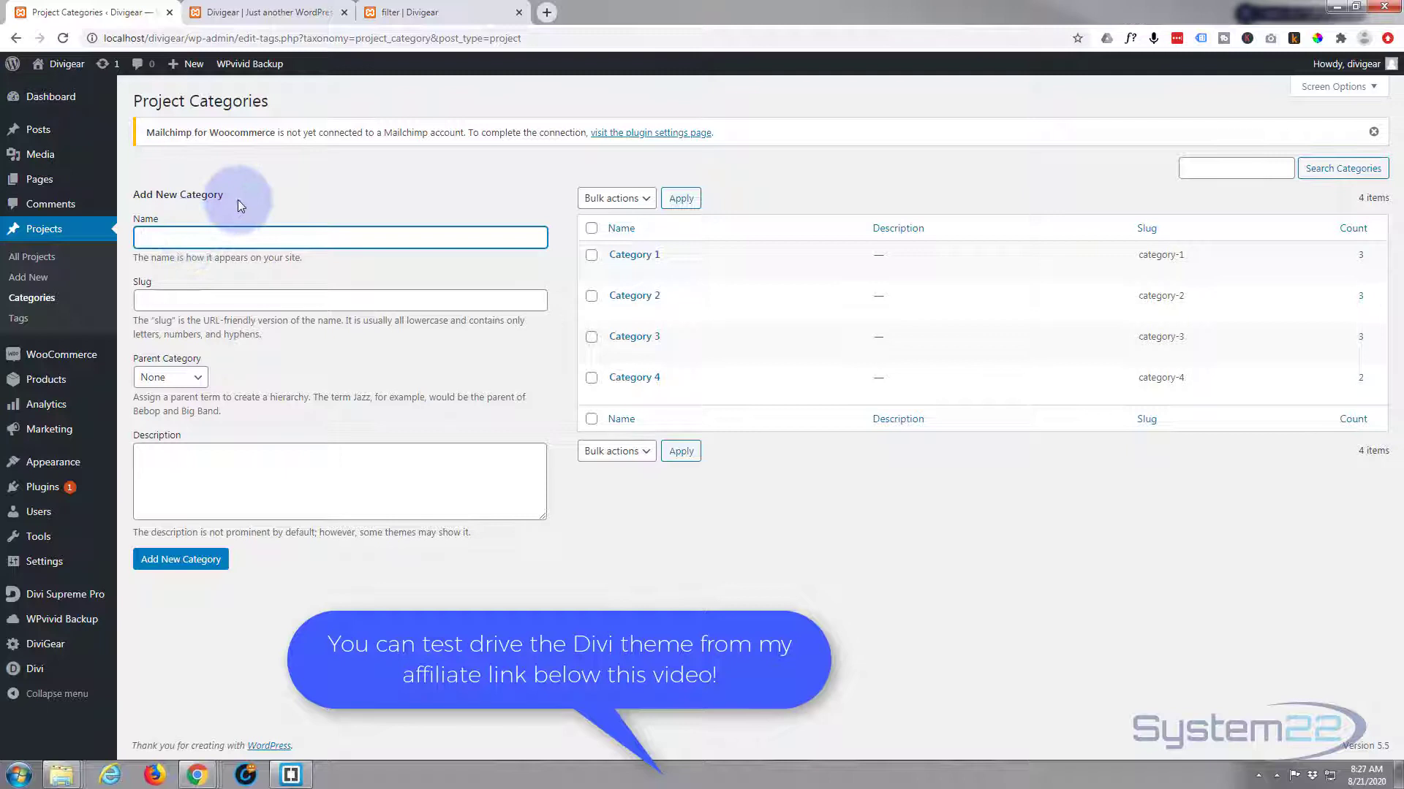
{"action": "type", "text": "Red"}
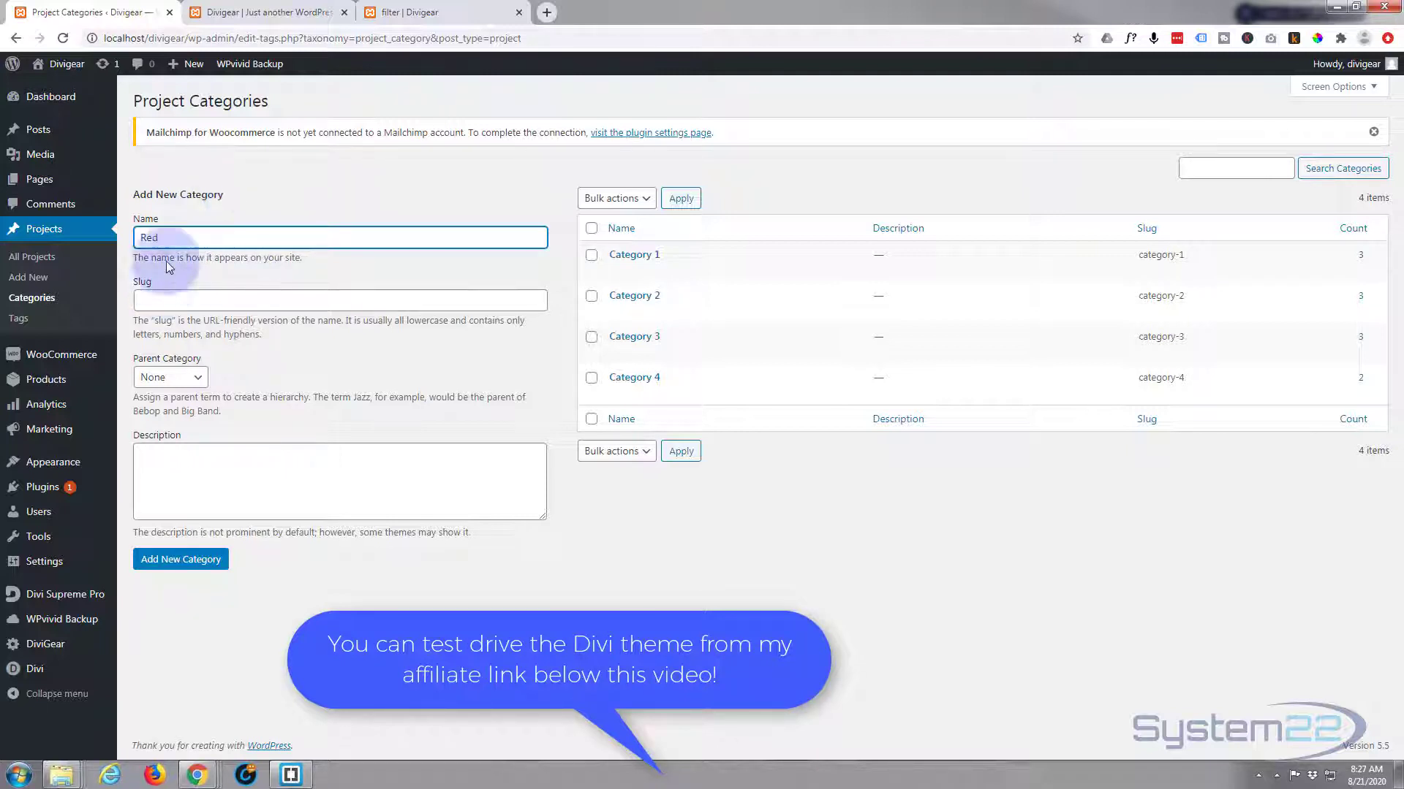
{"action": "double_click", "coordinate": [137, 237]}
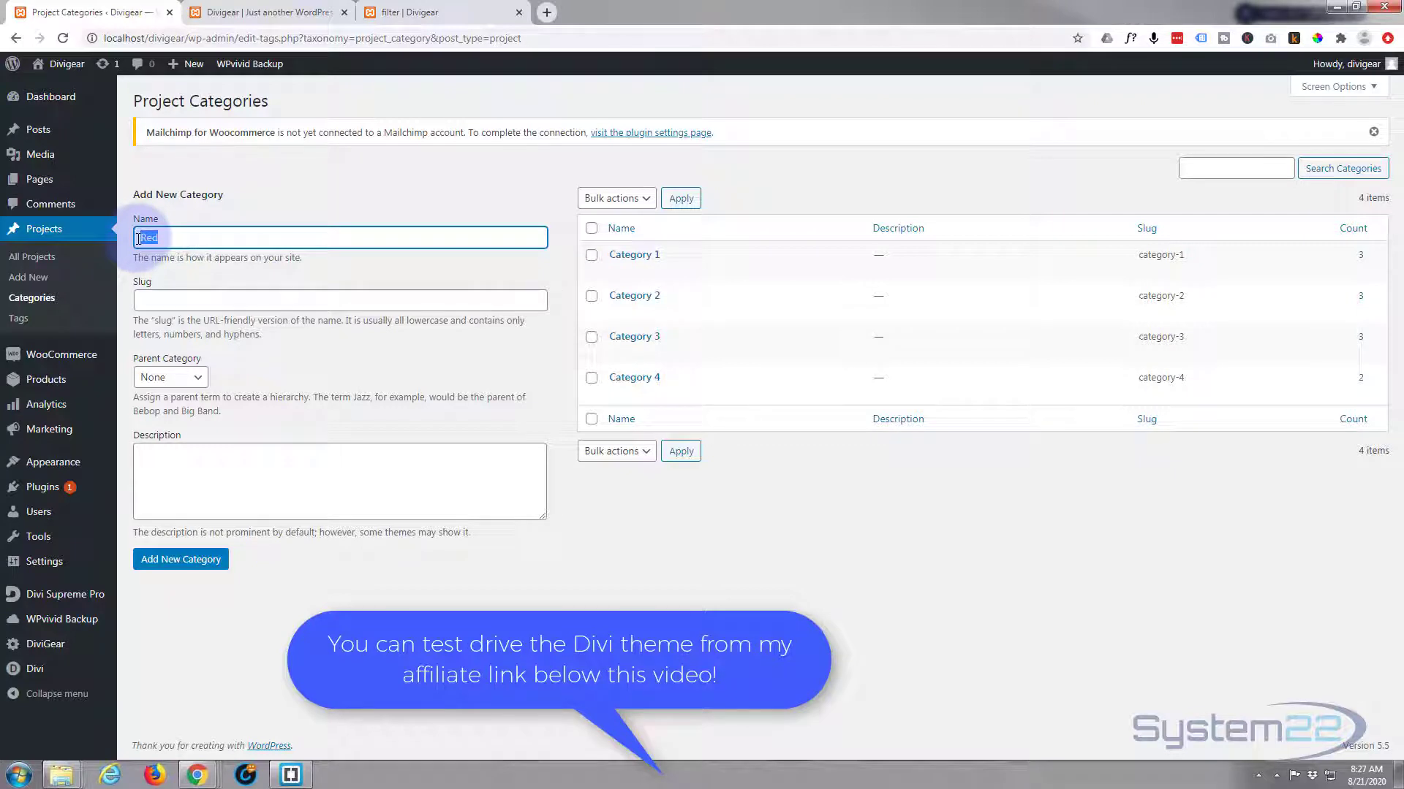
{"action": "key", "text": "ctrl+c"}
{"action": "left_click", "coordinate": [150, 300]}
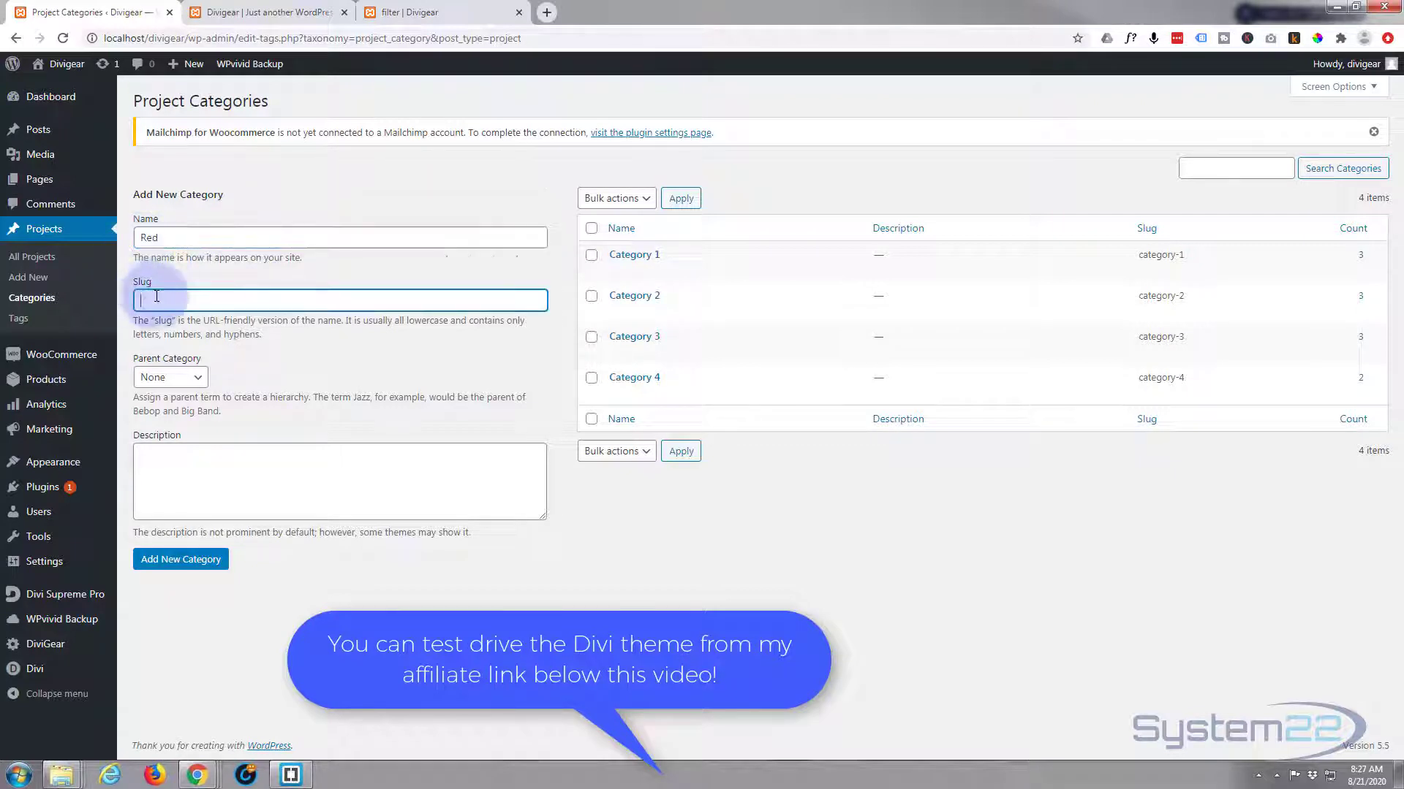
{"action": "key", "text": "ctrl+v"}
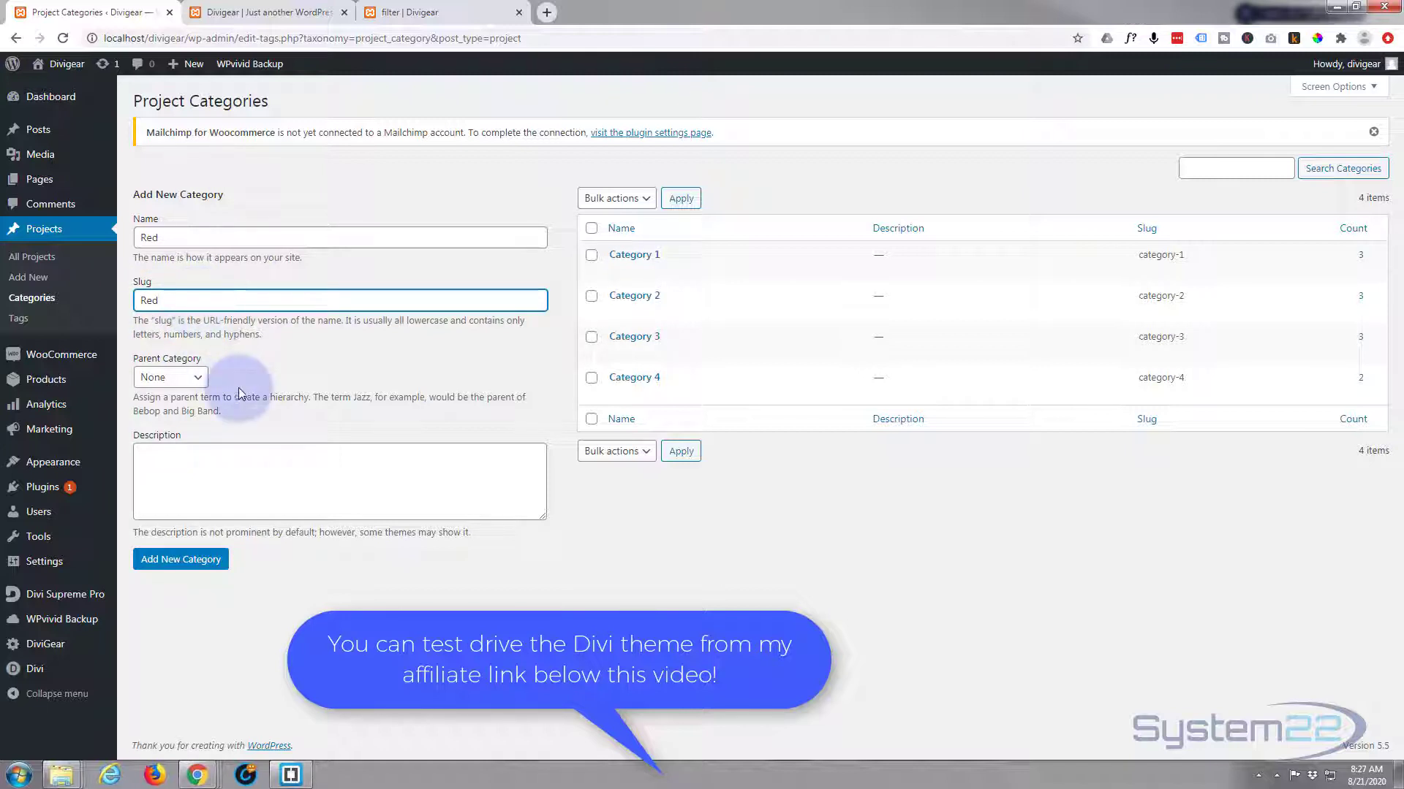
Step: Keep Parent as None, add description 'red items', and create the Red category
{"action": "left_click", "coordinate": [201, 380]}
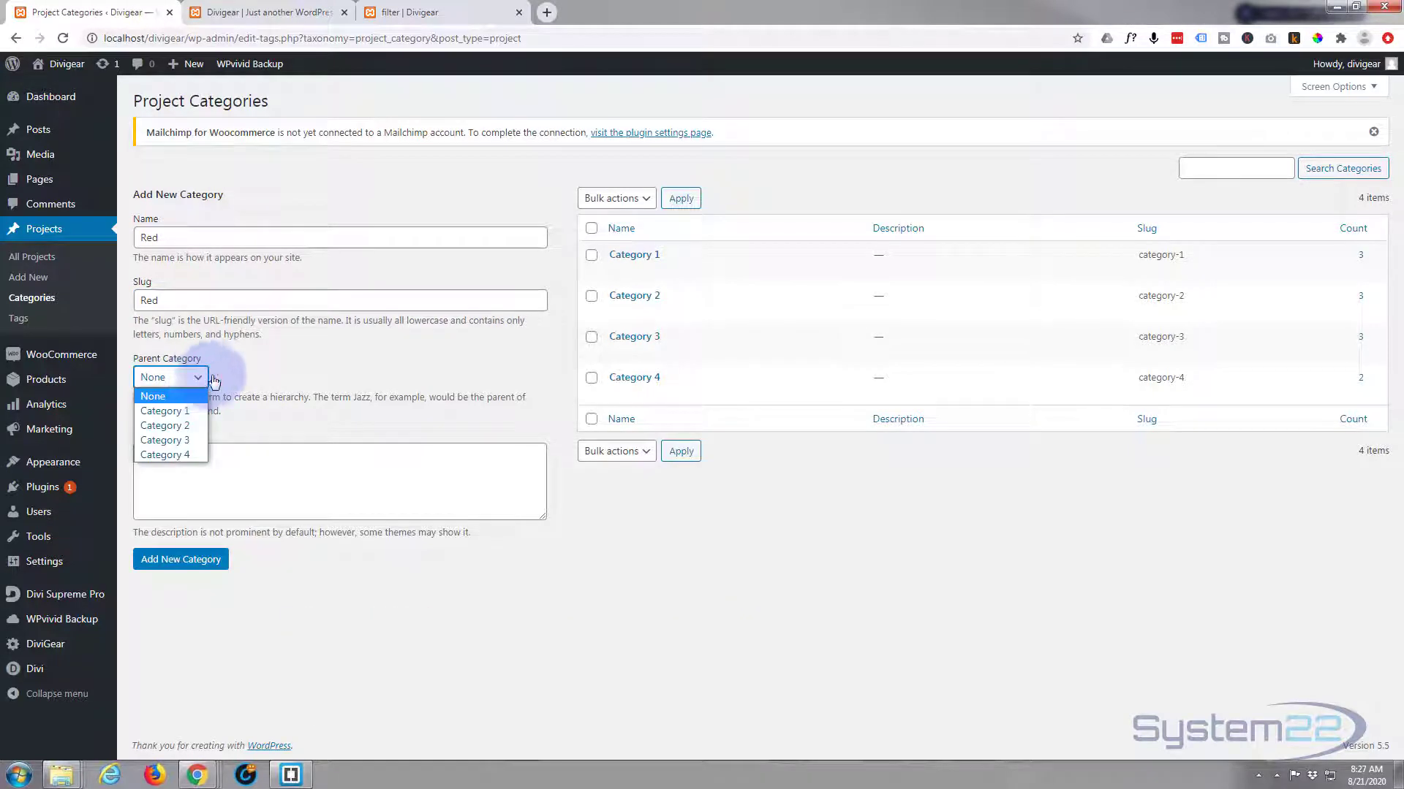
{"action": "left_click", "coordinate": [226, 377]}
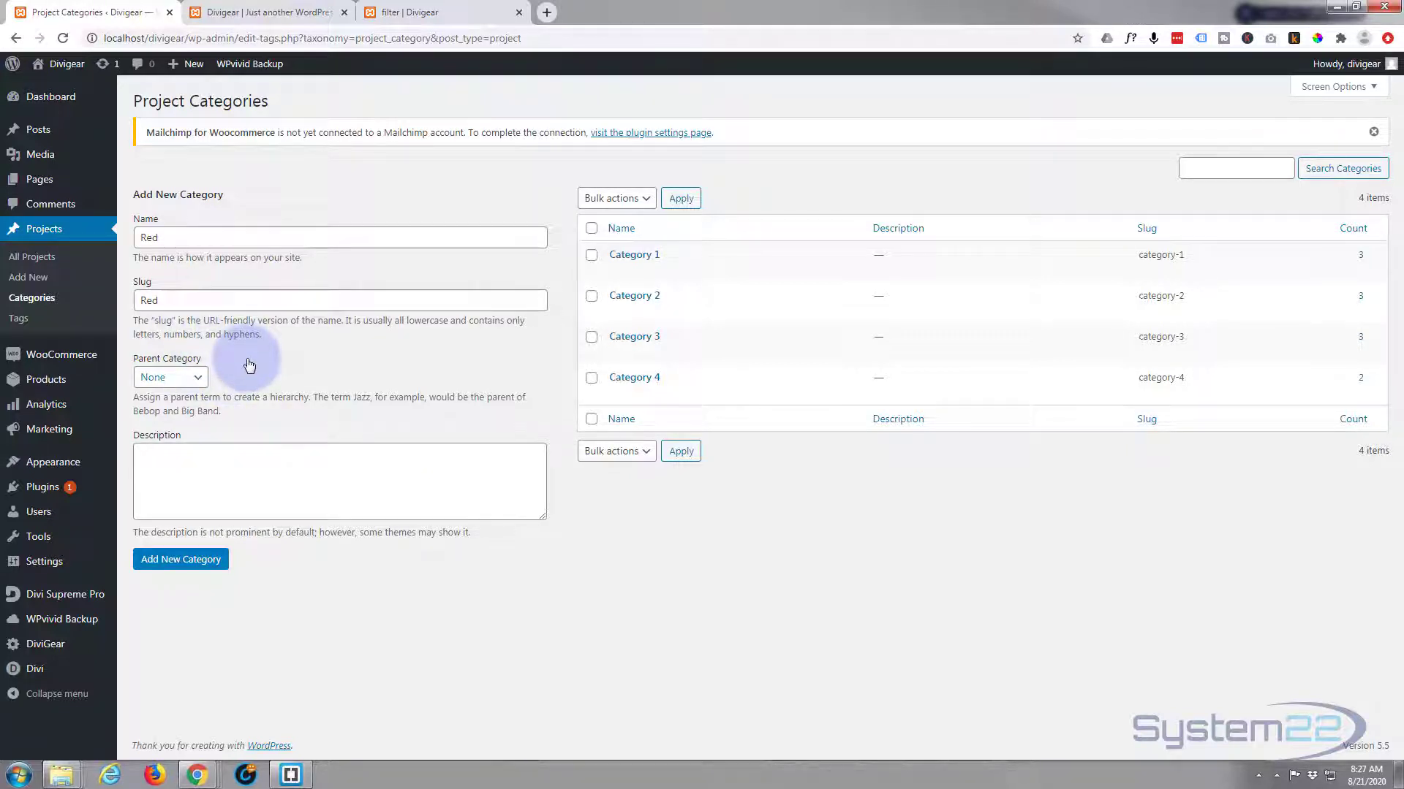
{"action": "left_click", "coordinate": [180, 467]}
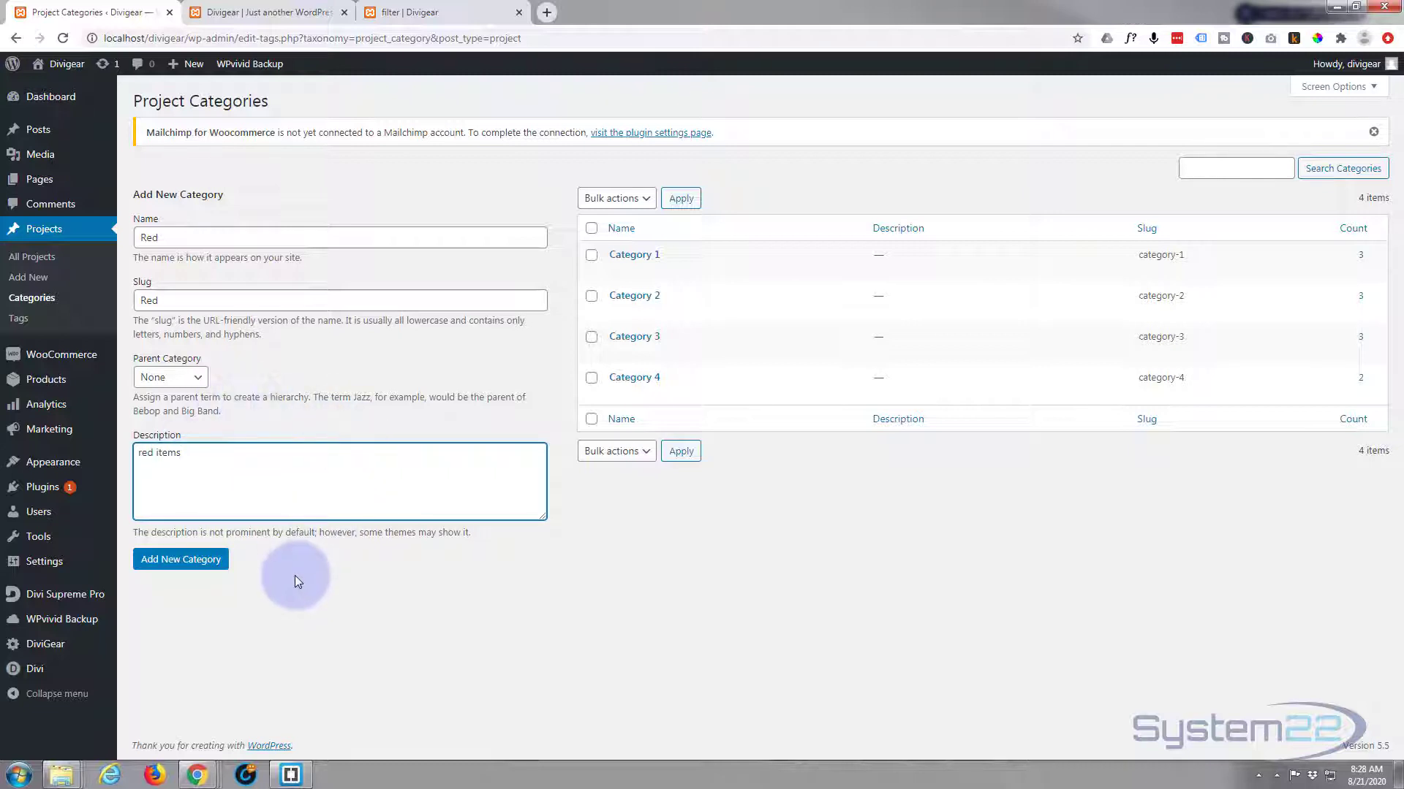
{"action": "left_click", "coordinate": [186, 563]}
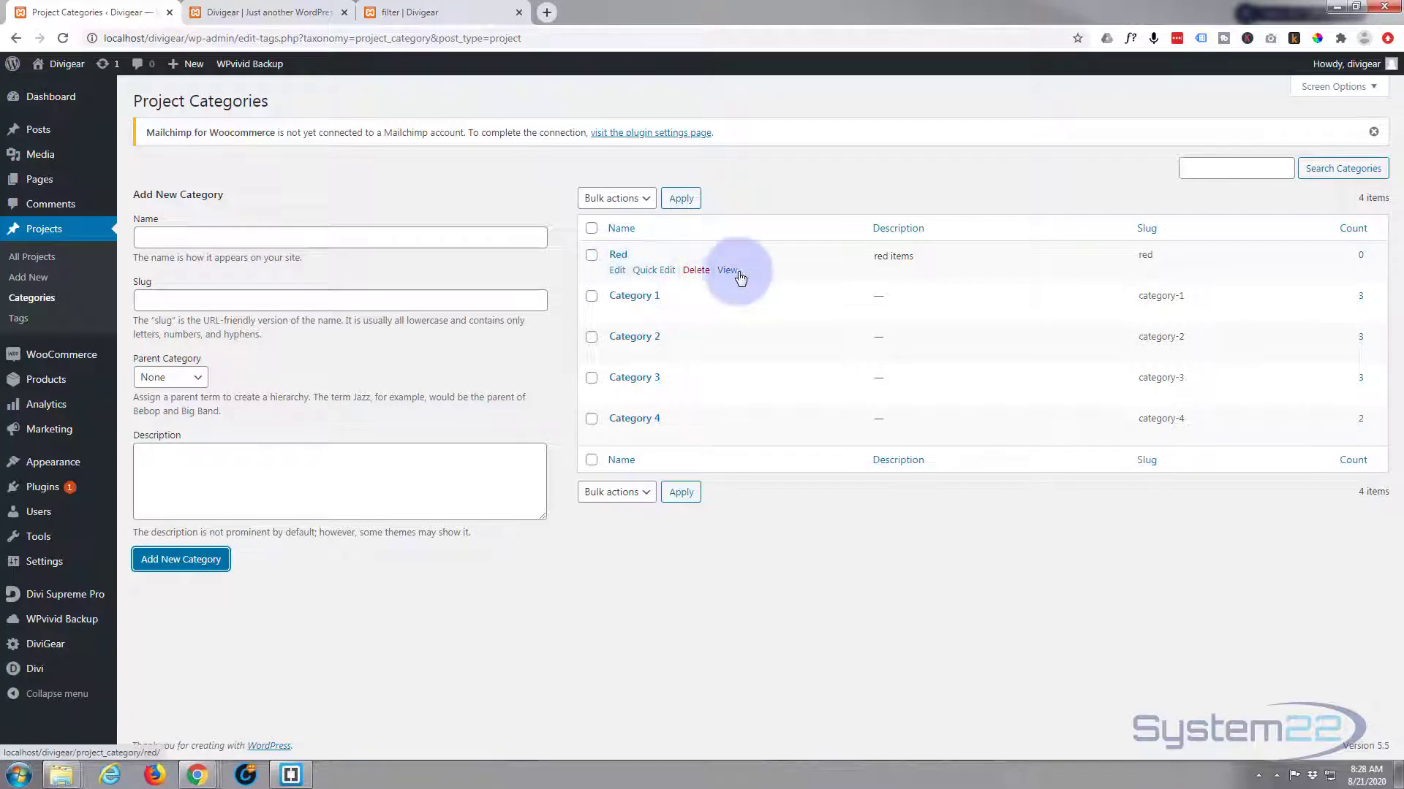
Step: Add a Green project category with slug green and description 'Green stuff!'
{"action": "left_click", "coordinate": [192, 234]}
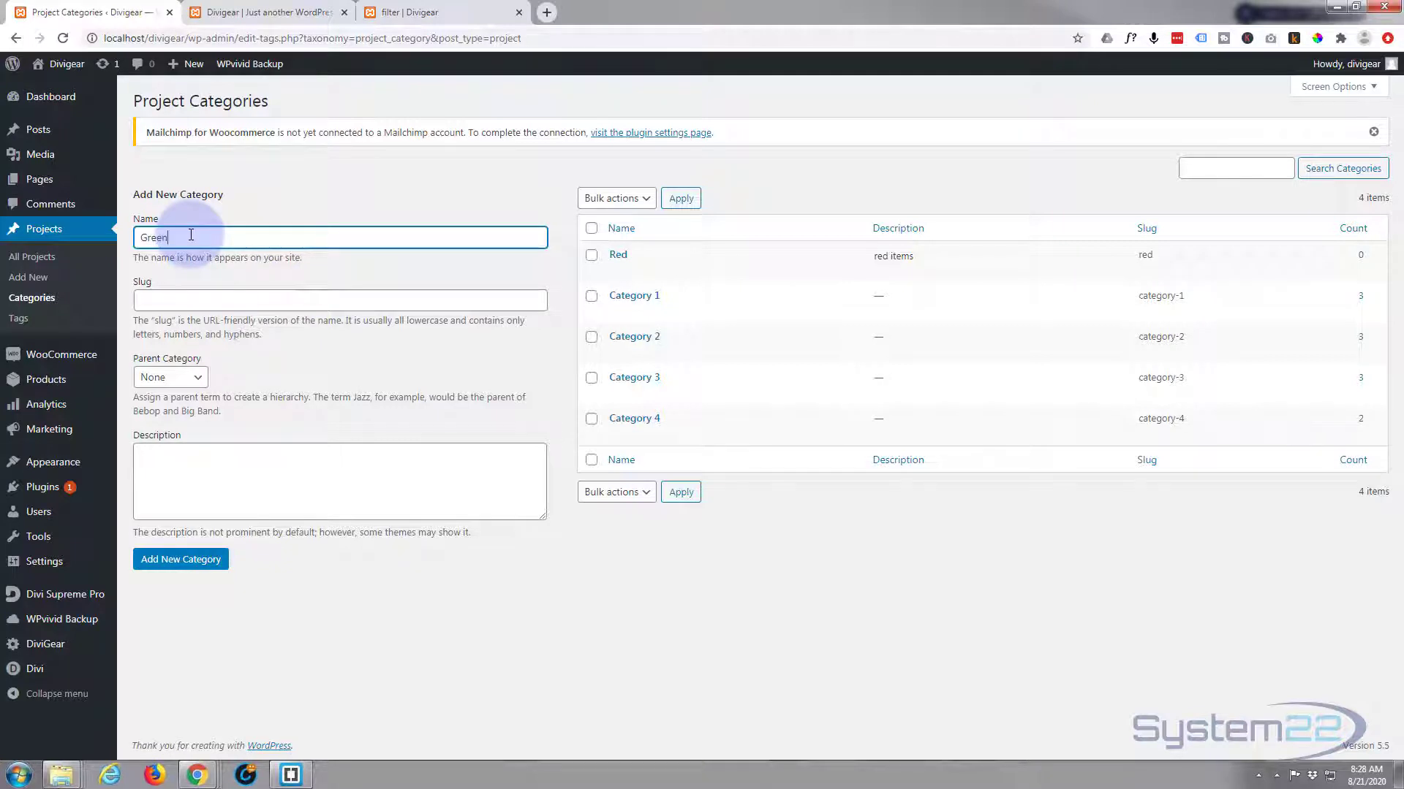
{"action": "left_click", "coordinate": [142, 301]}
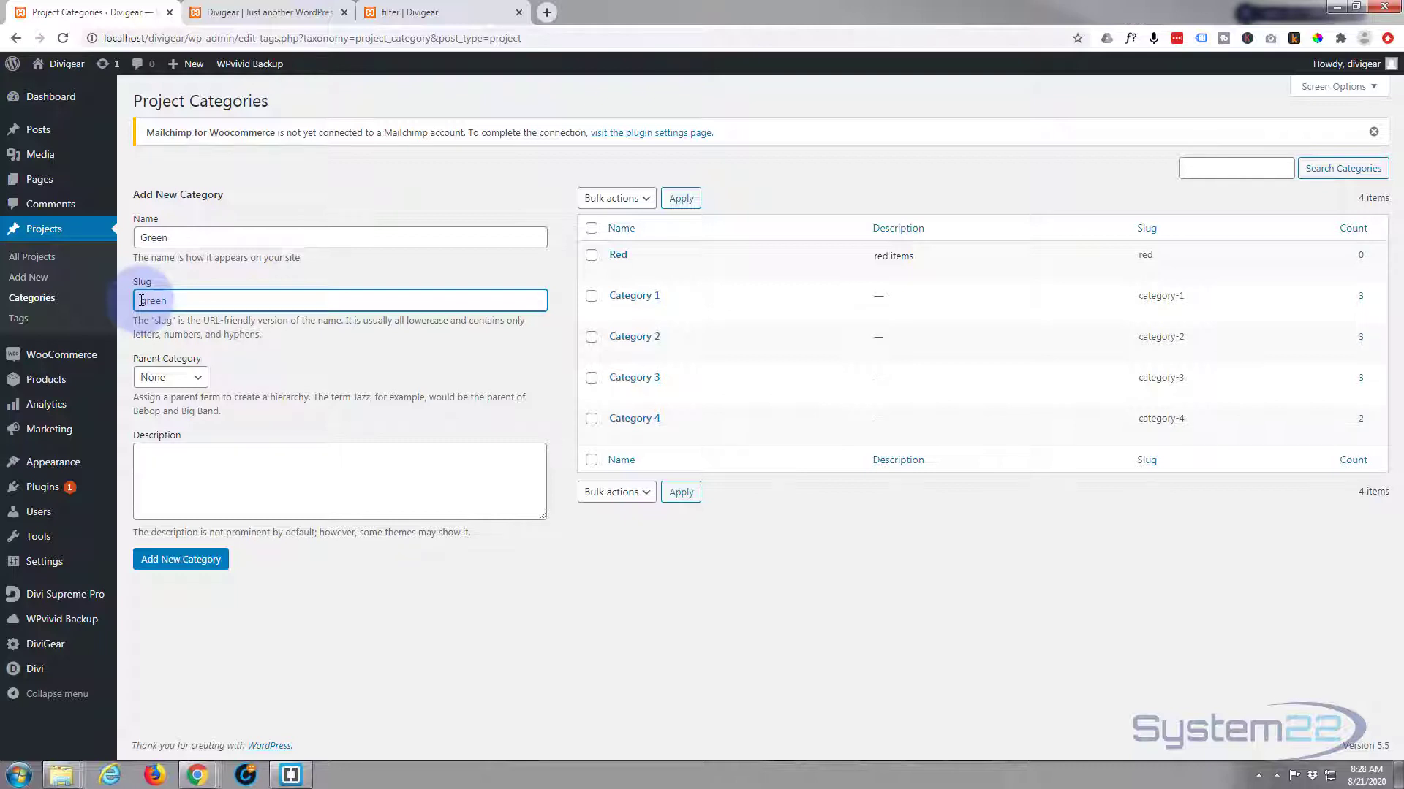
{"action": "left_click", "coordinate": [164, 456]}
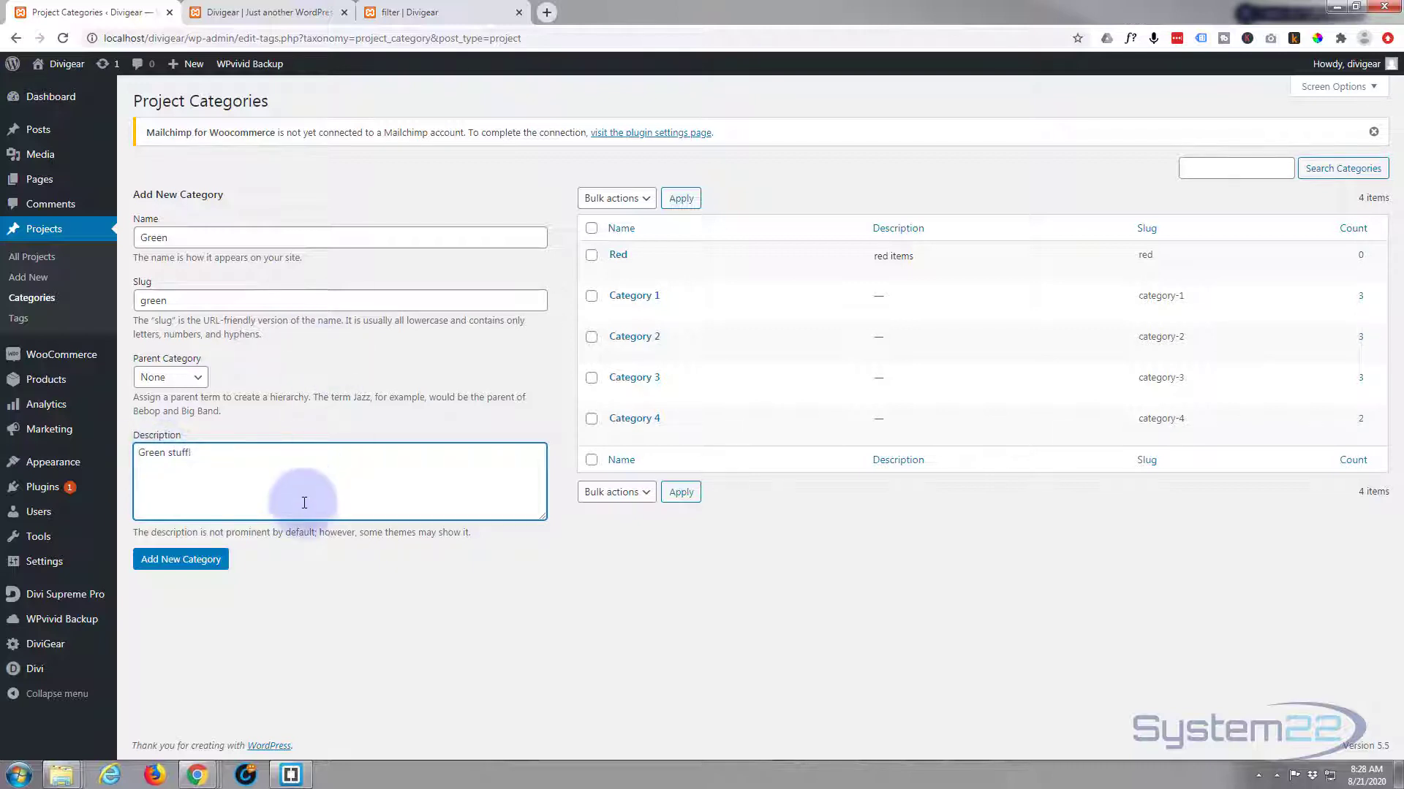
{"action": "left_click", "coordinate": [187, 563]}
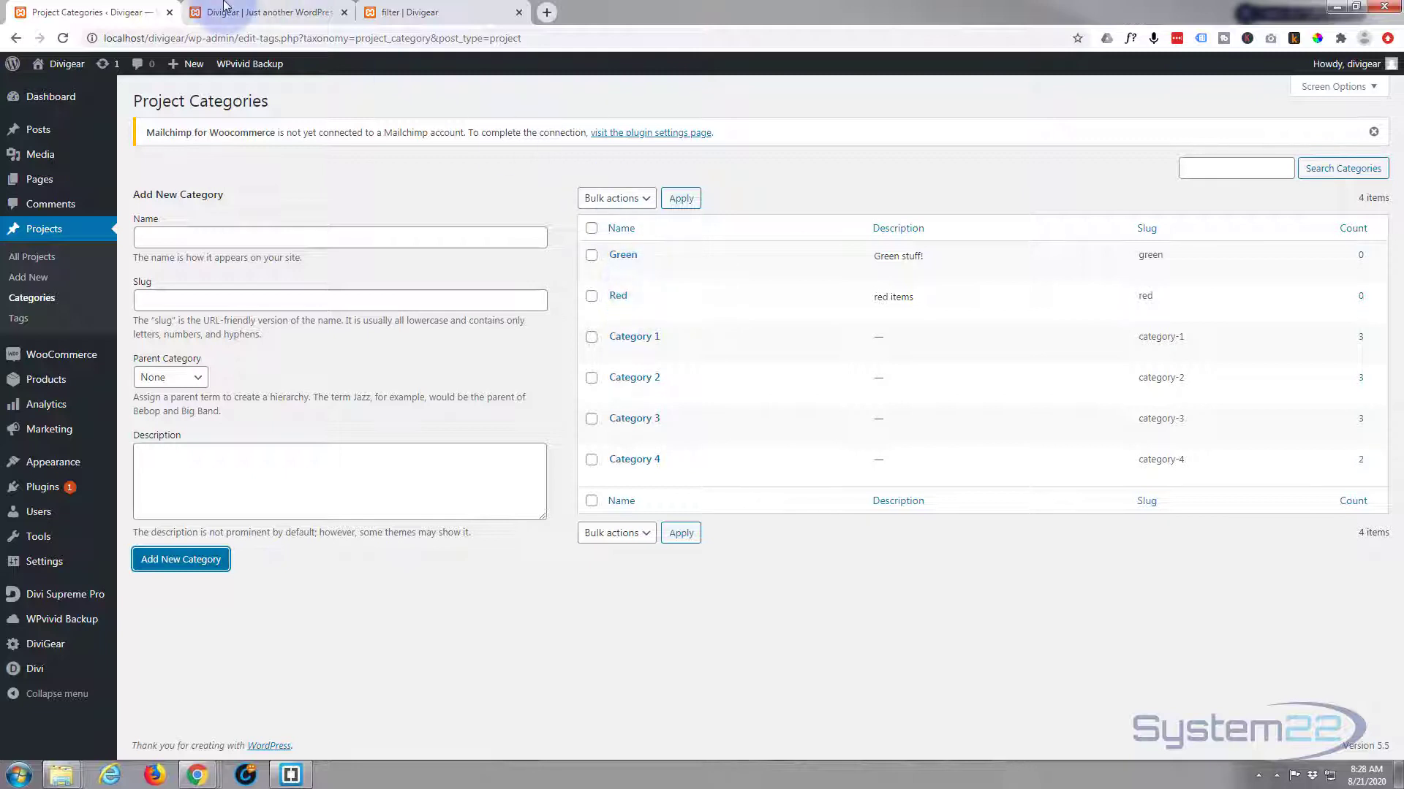
Step: Open the filter page in Visual Builder, check the portfolio's Included Categories, and close unchanged
{"action": "left_click", "coordinate": [408, 10]}
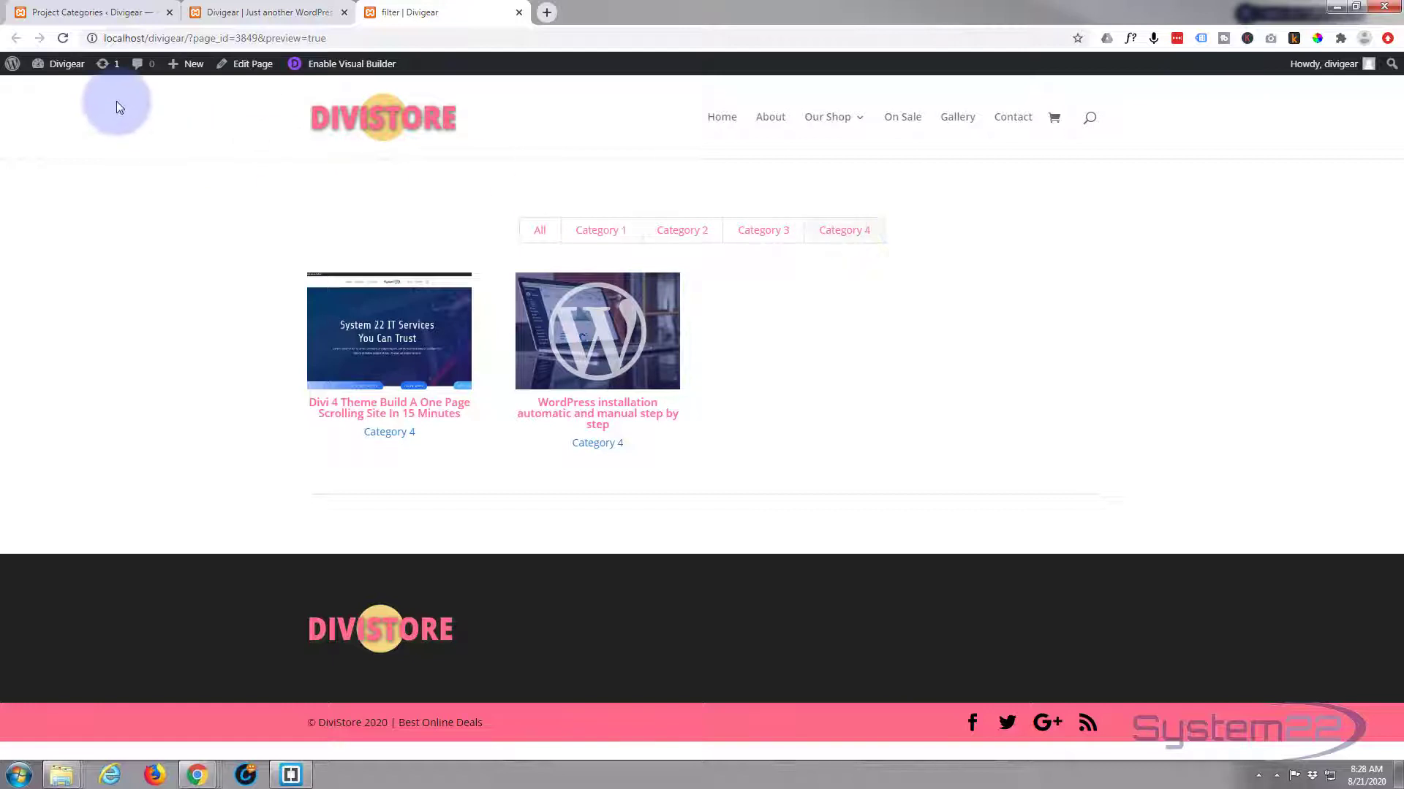
{"action": "left_click", "coordinate": [333, 65]}
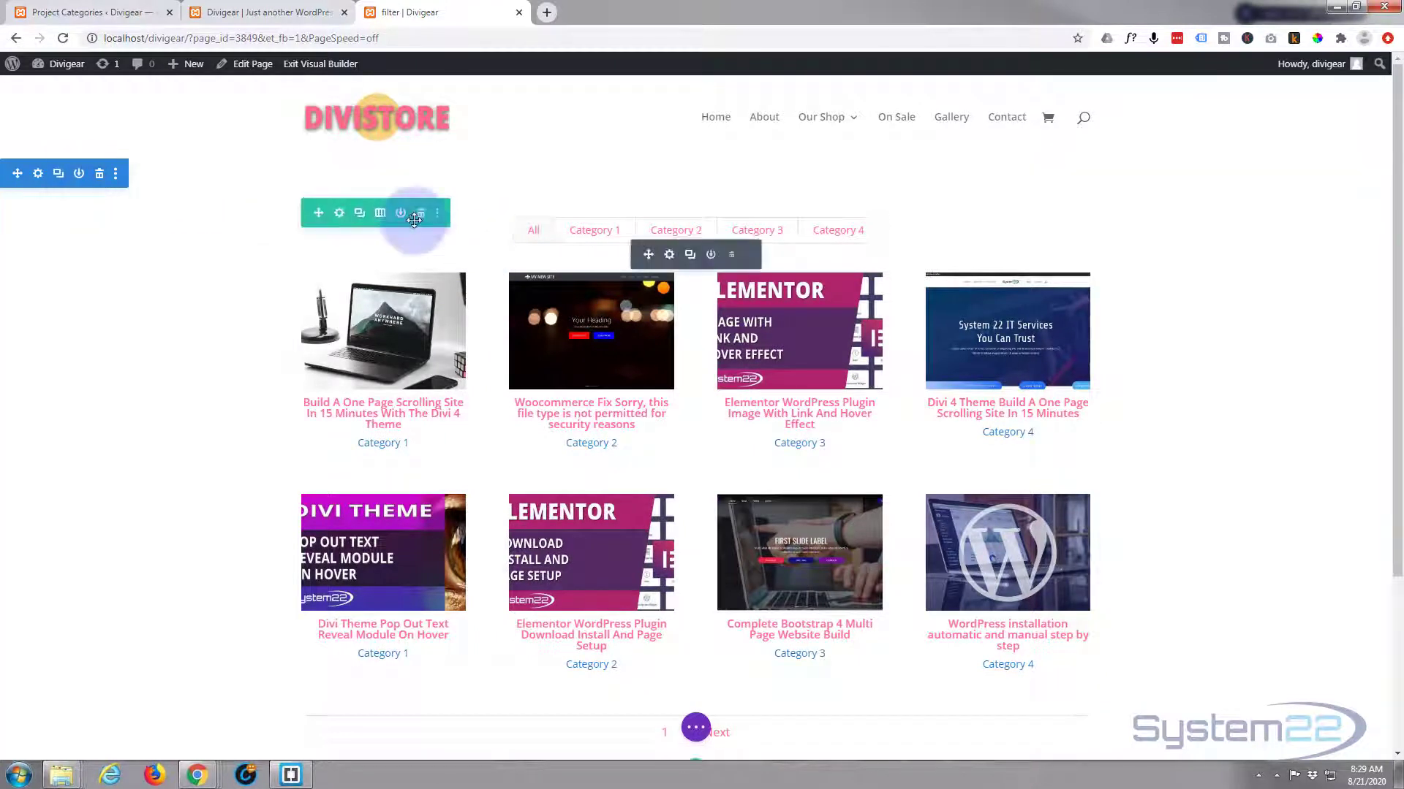
{"action": "left_click", "coordinate": [669, 258]}
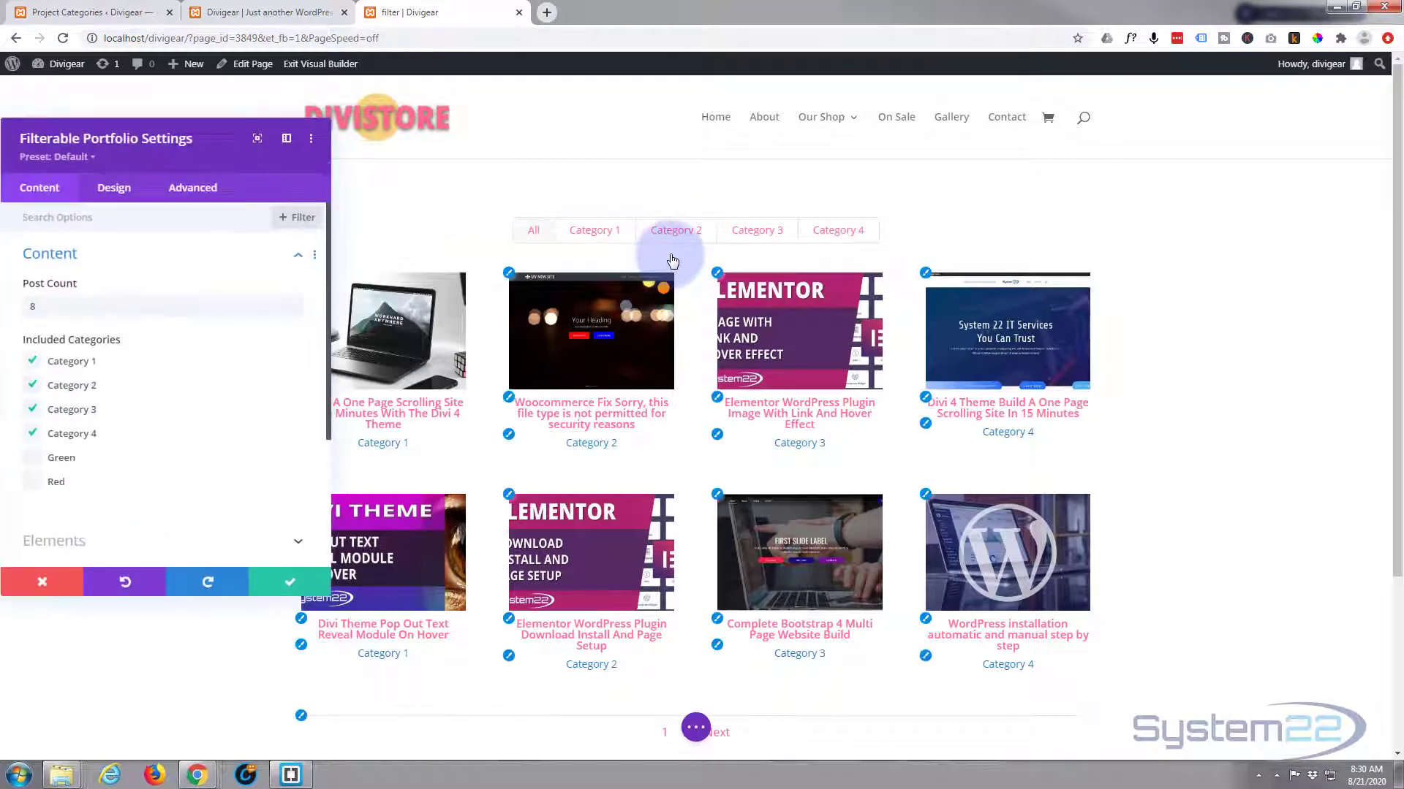
{"action": "left_click", "coordinate": [148, 471]}
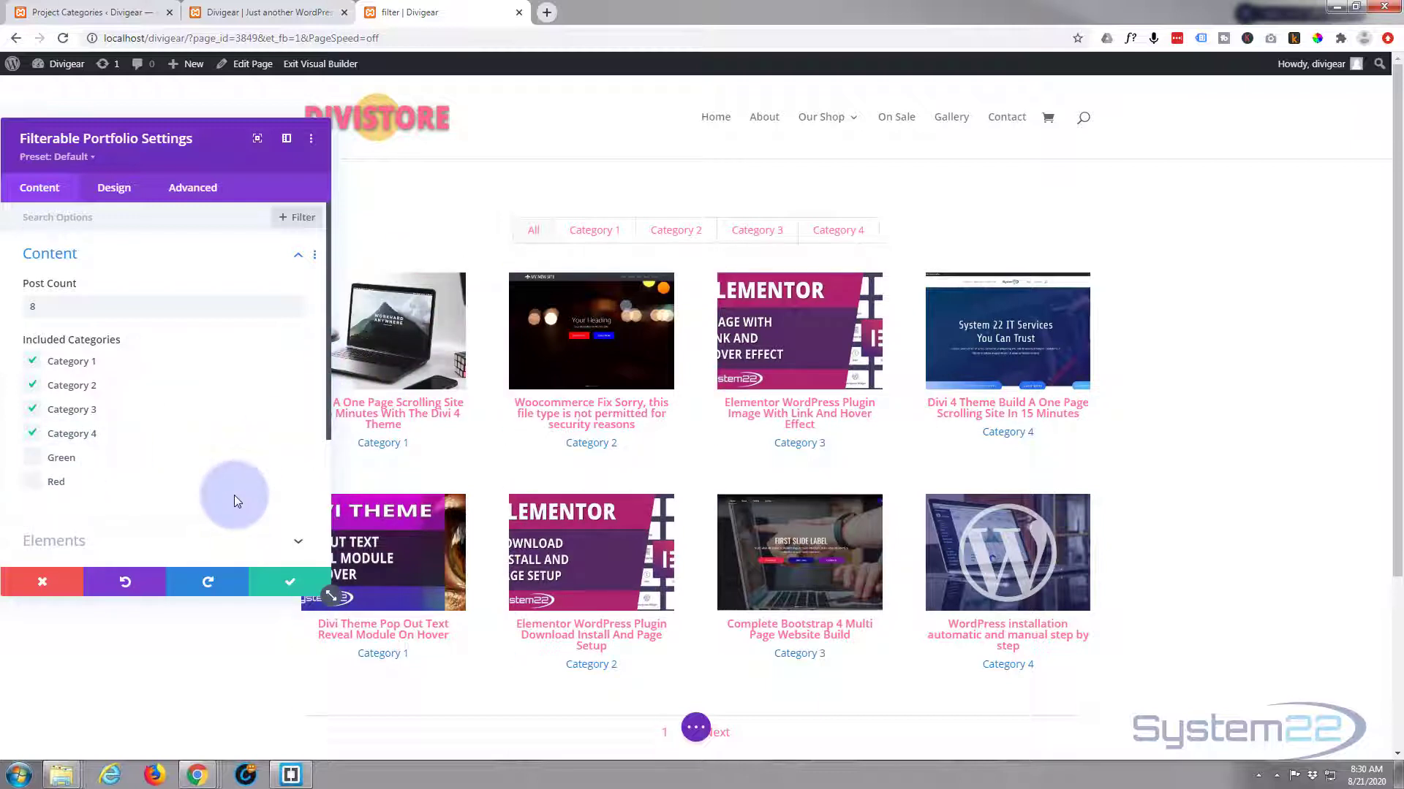
{"action": "left_click", "coordinate": [43, 584]}
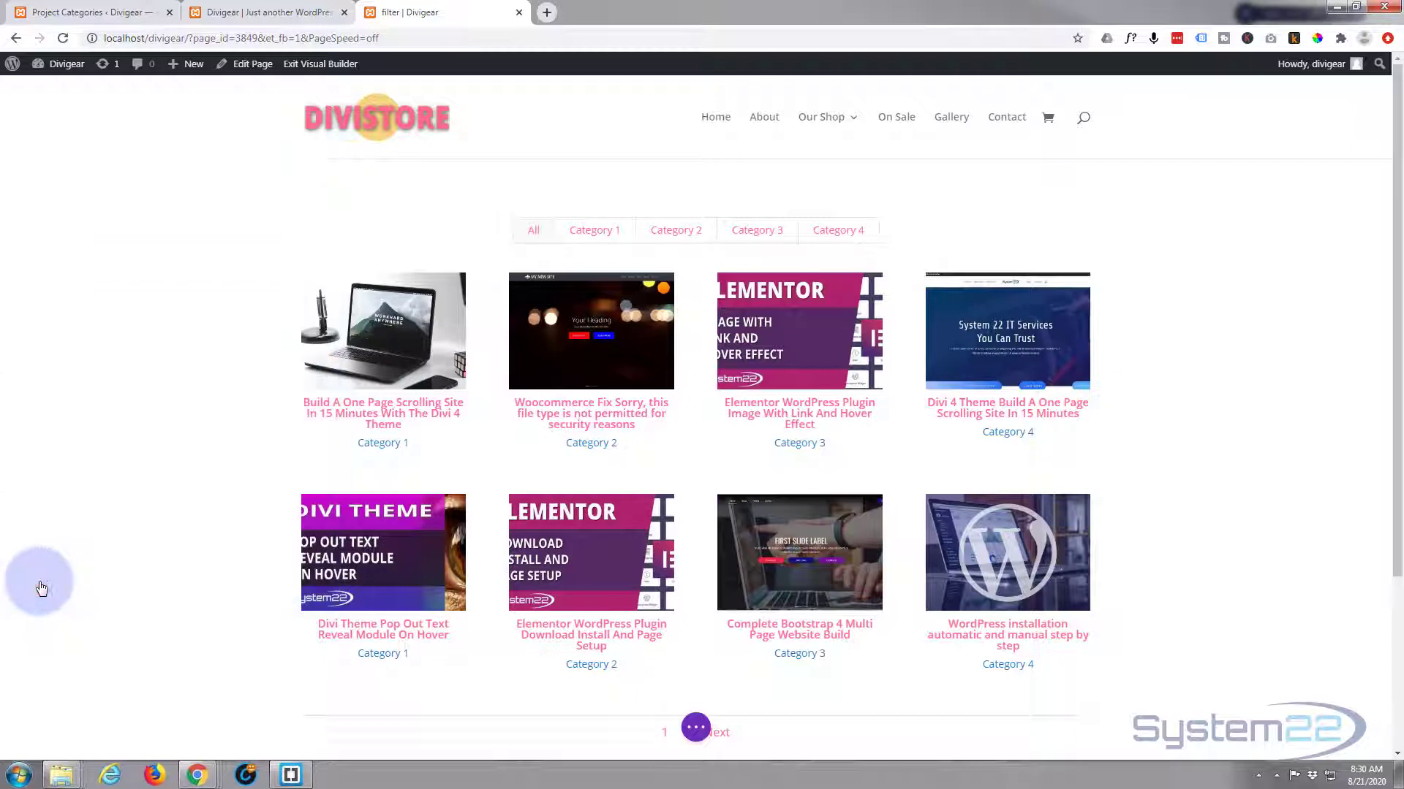
Step: In All Projects, Quick Edit the first project to add the Green category
{"action": "left_click", "coordinate": [233, 12]}
{"action": "left_click", "coordinate": [129, 19]}
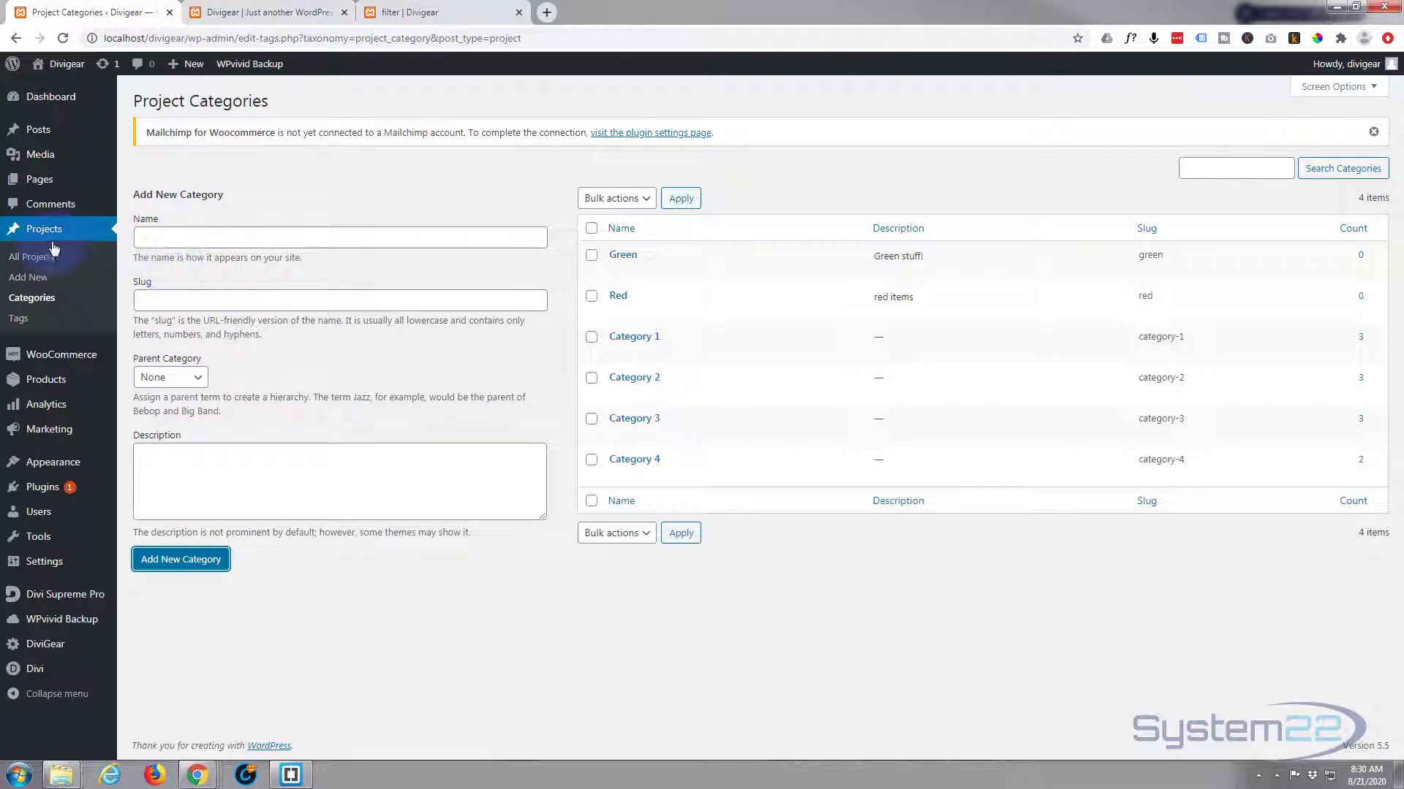
{"action": "left_click", "coordinate": [33, 261]}
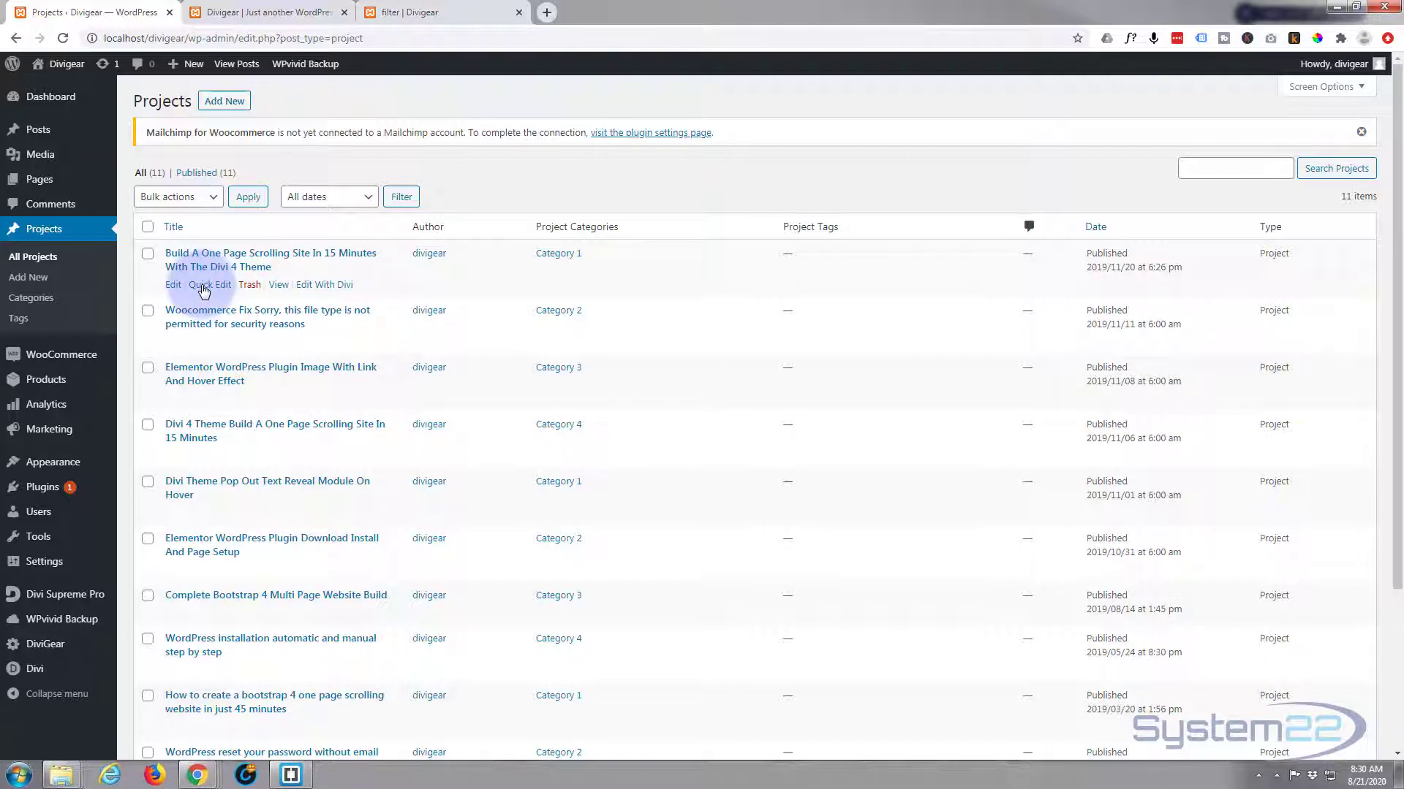
{"action": "left_click", "coordinate": [204, 288]}
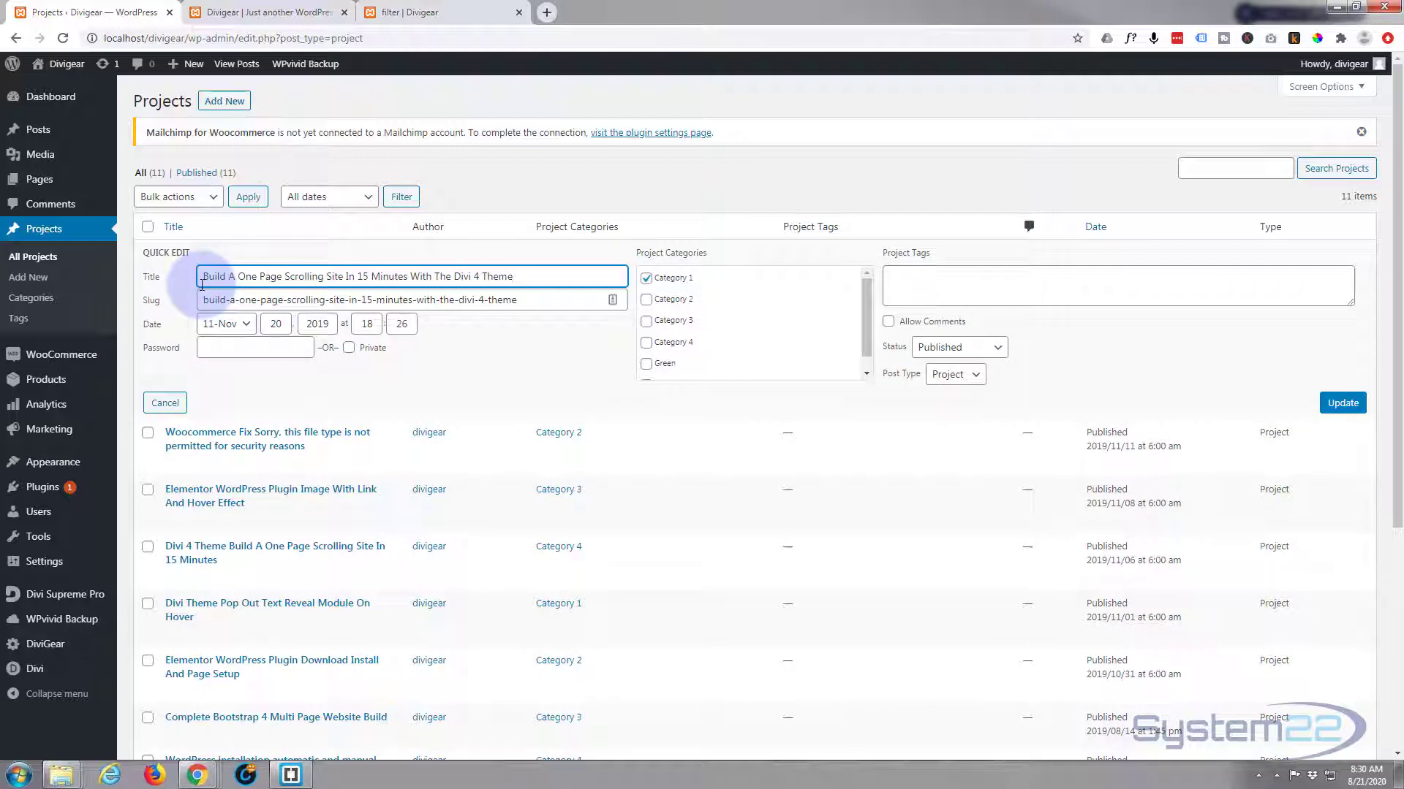
{"action": "mouse_move", "coordinate": [219, 457]}
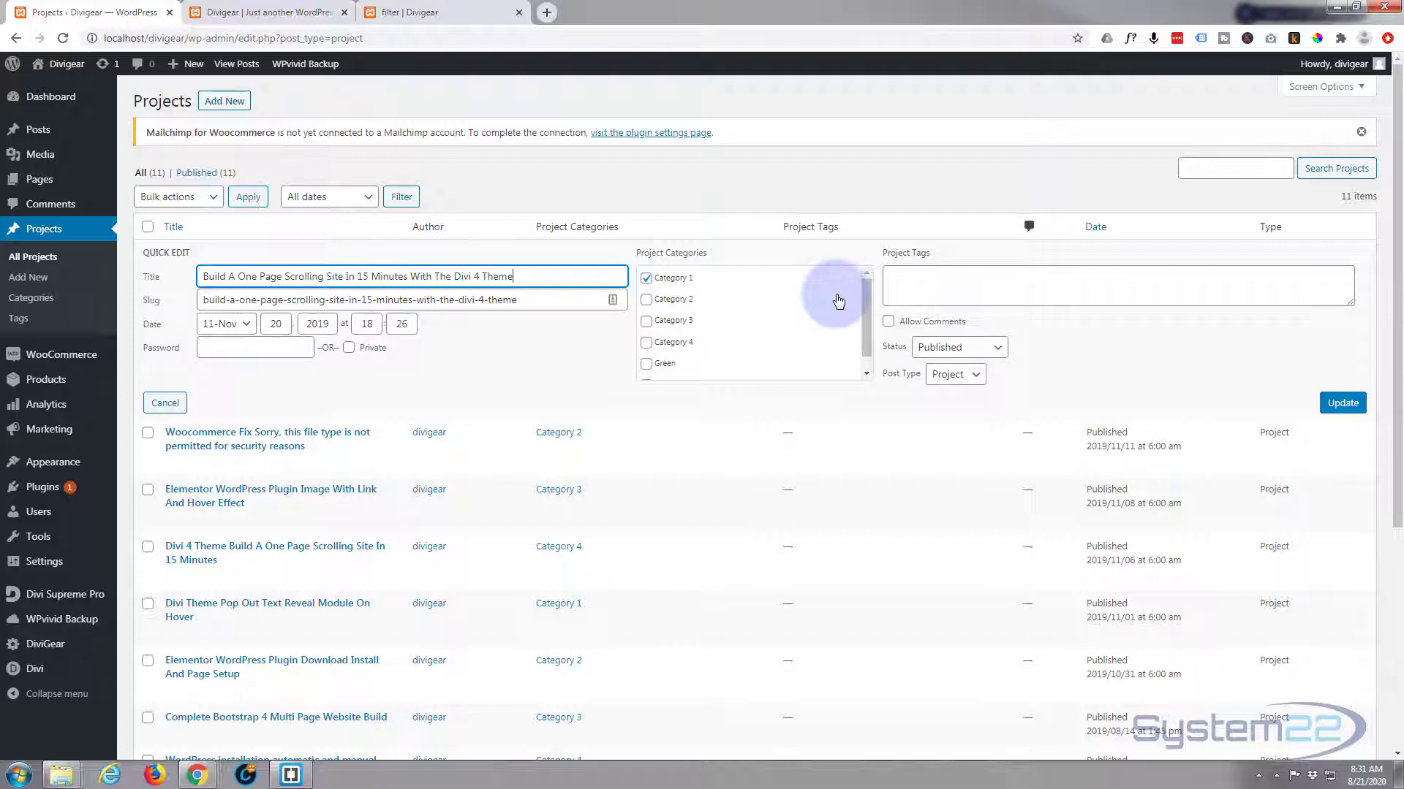
{"action": "scroll", "coordinate": [782, 315], "scroll_direction": "down", "scroll_amount": 1}
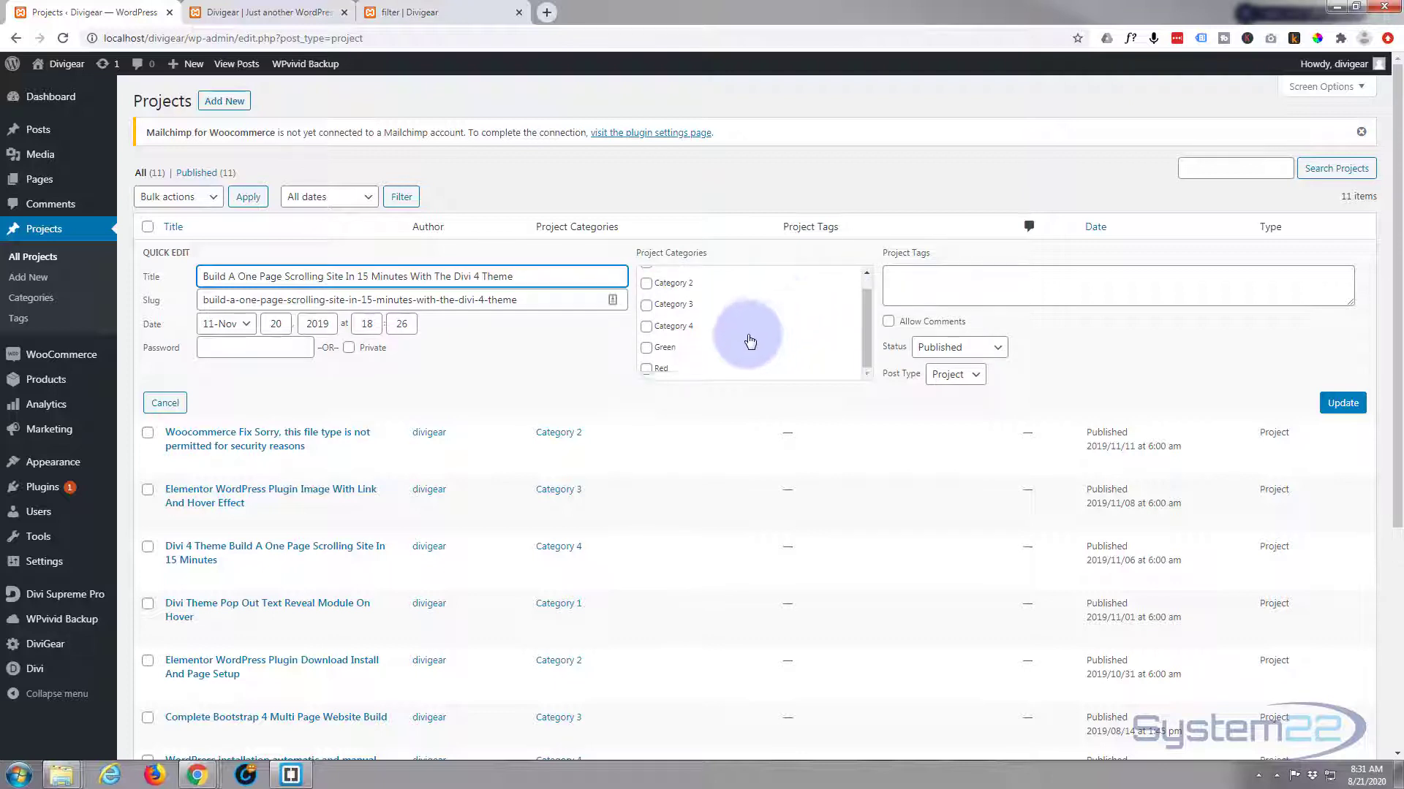
{"action": "left_click", "coordinate": [644, 348]}
{"action": "left_click", "coordinate": [1343, 403]}
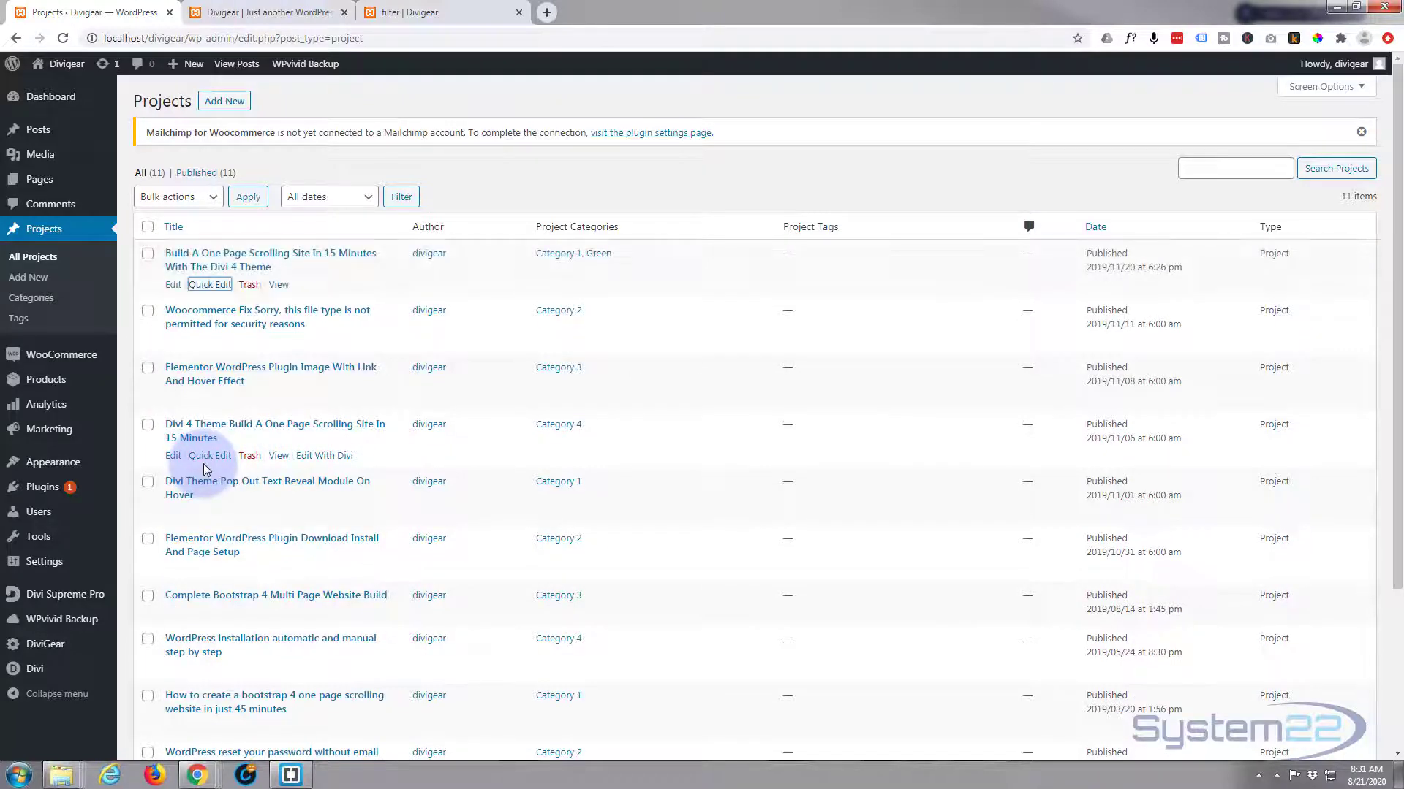
Step: Add Red to the Woocommerce Fix project and Green to the third project
{"action": "left_click", "coordinate": [212, 341]}
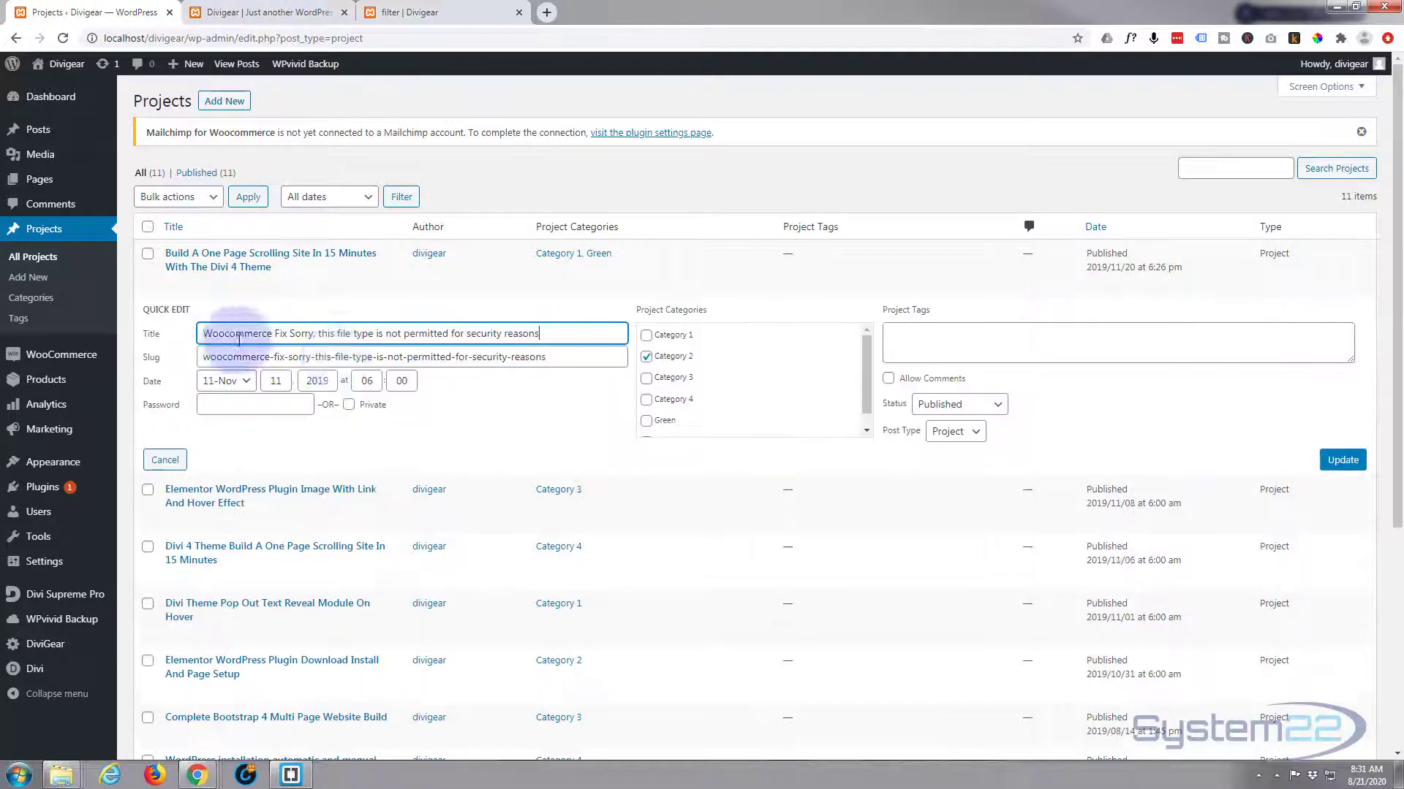
{"action": "scroll", "coordinate": [649, 406], "scroll_direction": "down", "scroll_amount": 1}
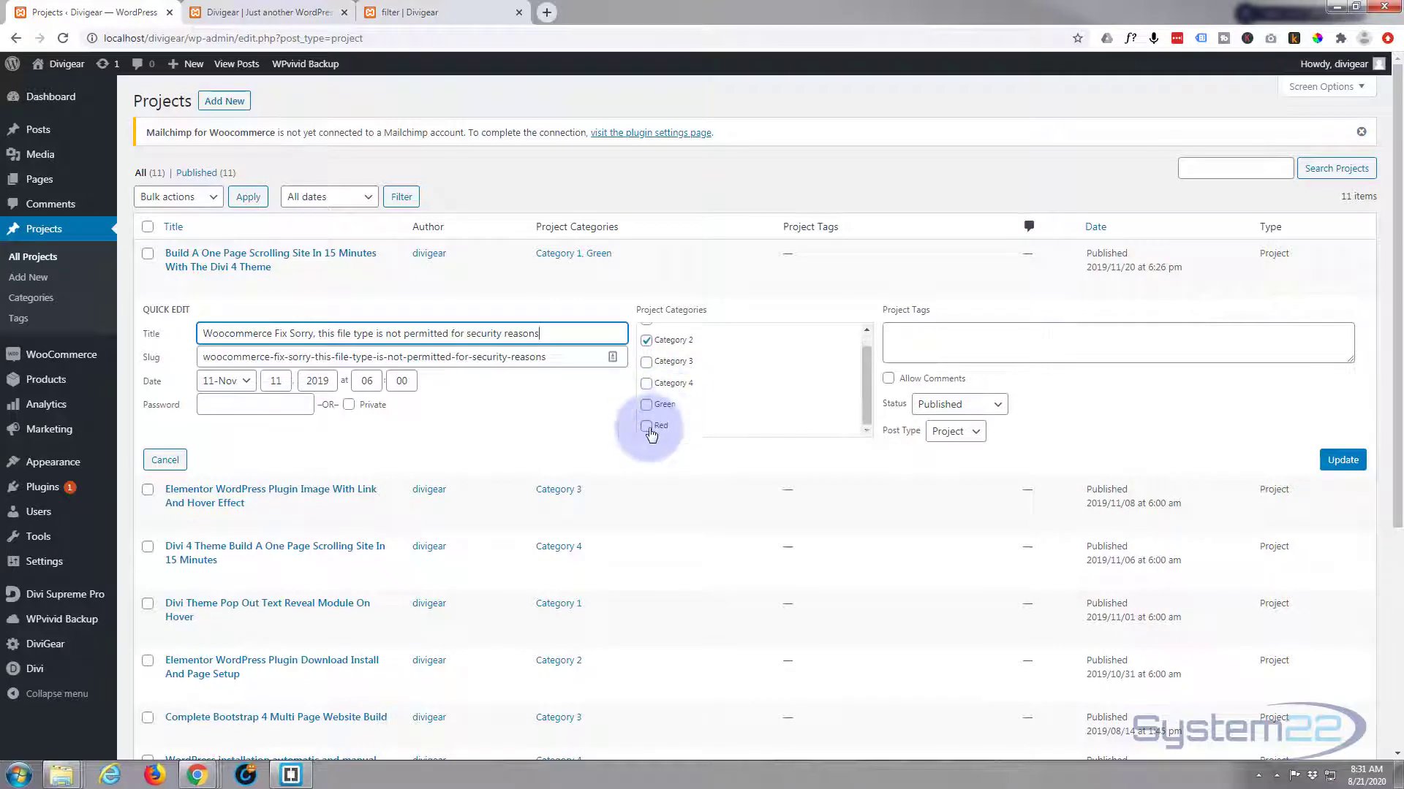
{"action": "left_click", "coordinate": [647, 426]}
{"action": "left_click", "coordinate": [1345, 461]}
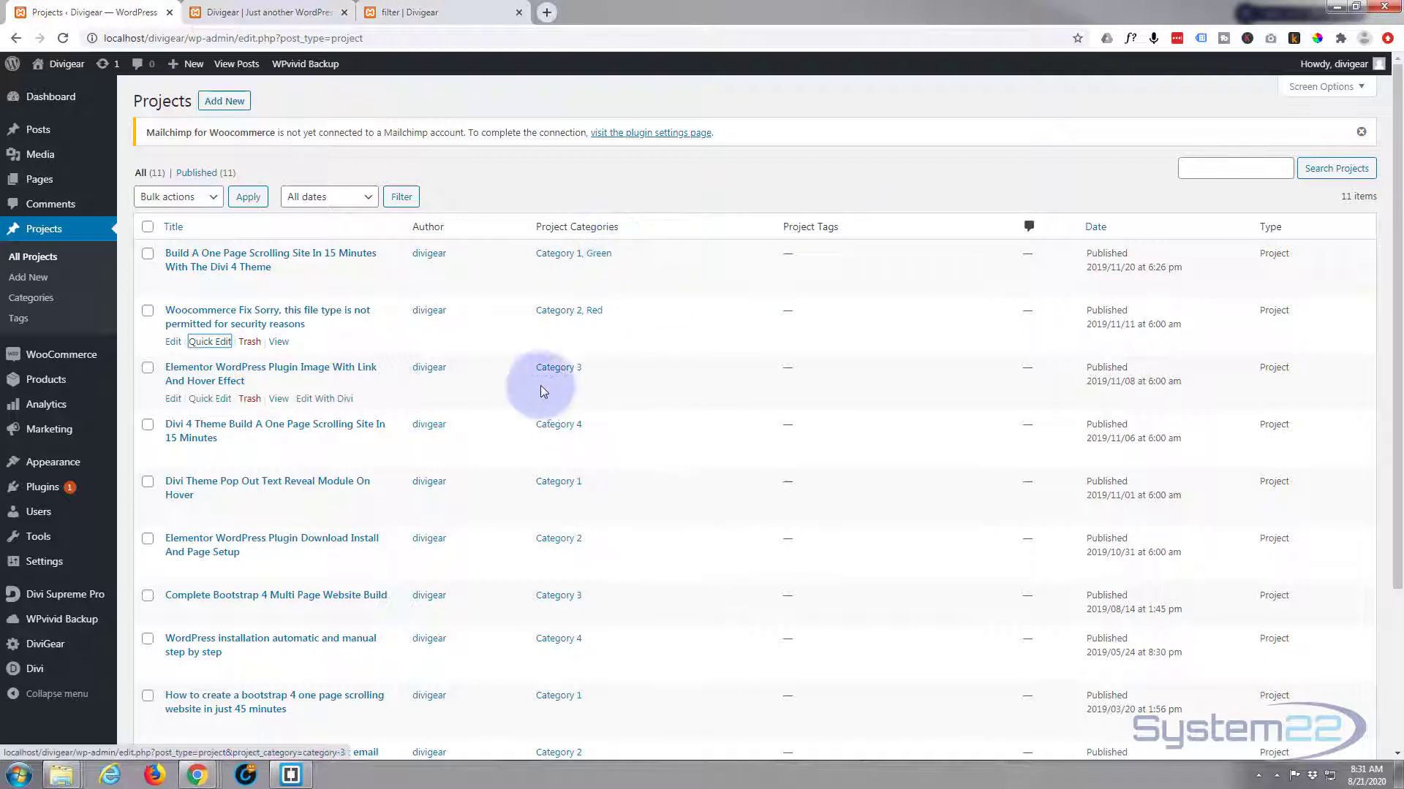
{"action": "left_click", "coordinate": [208, 398]}
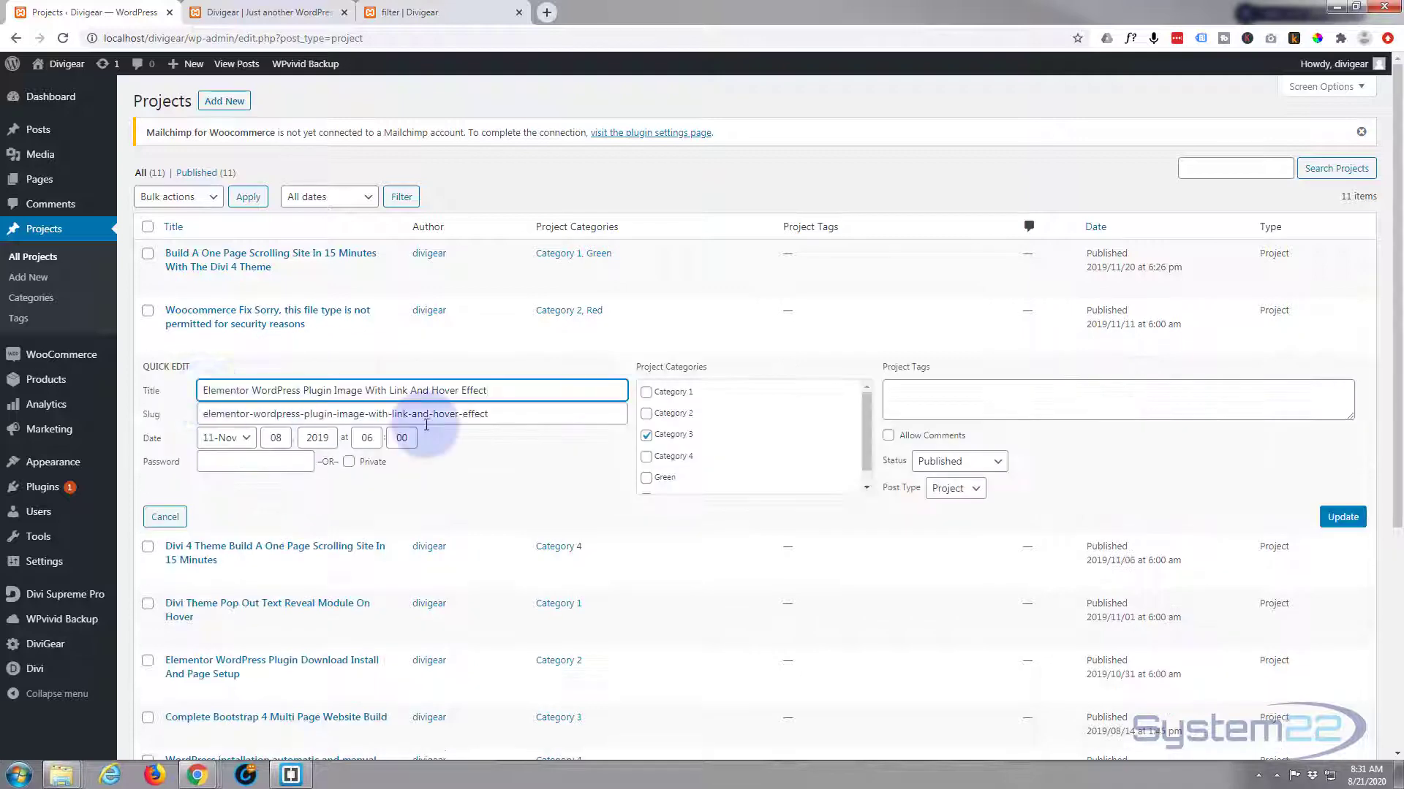
{"action": "left_click", "coordinate": [656, 483]}
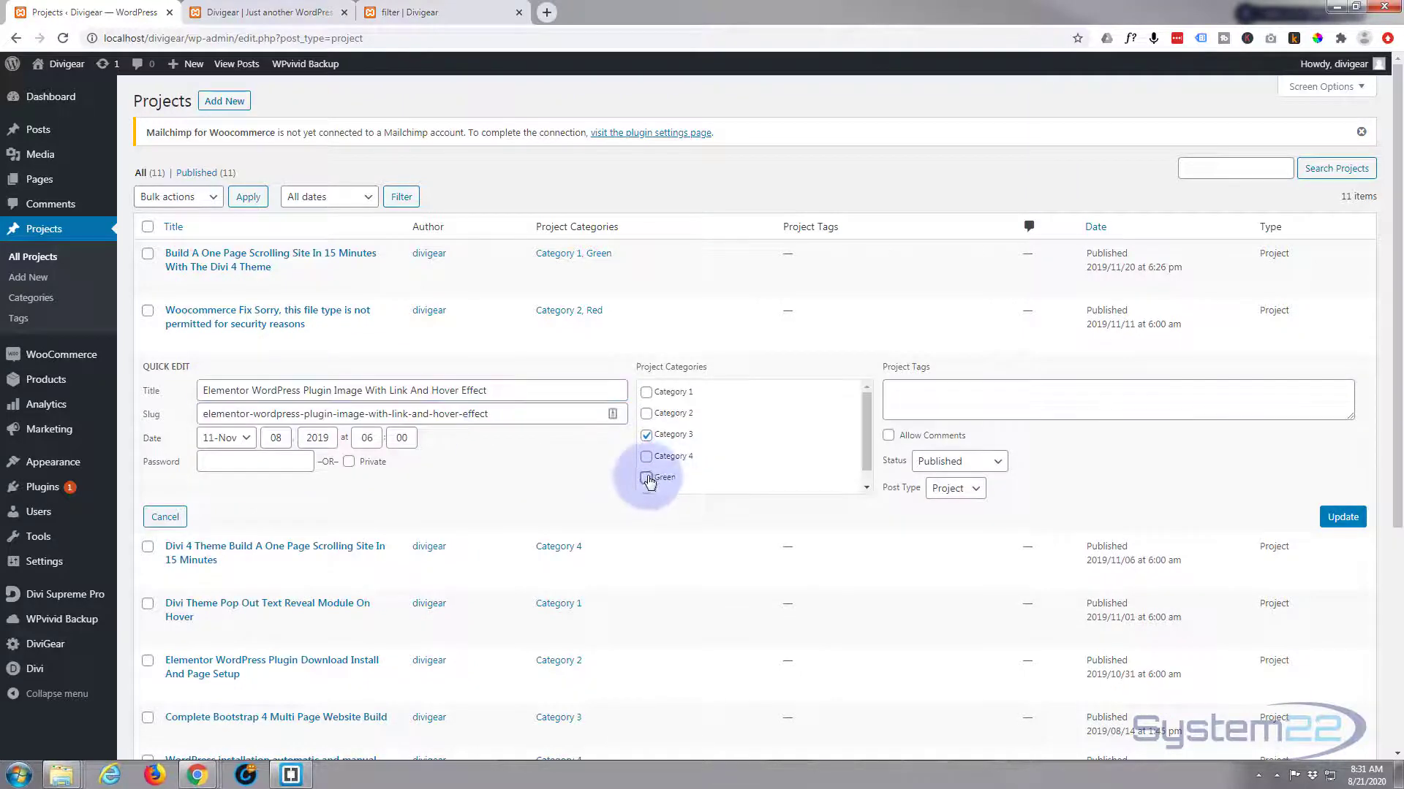
{"action": "left_click", "coordinate": [1342, 518]}
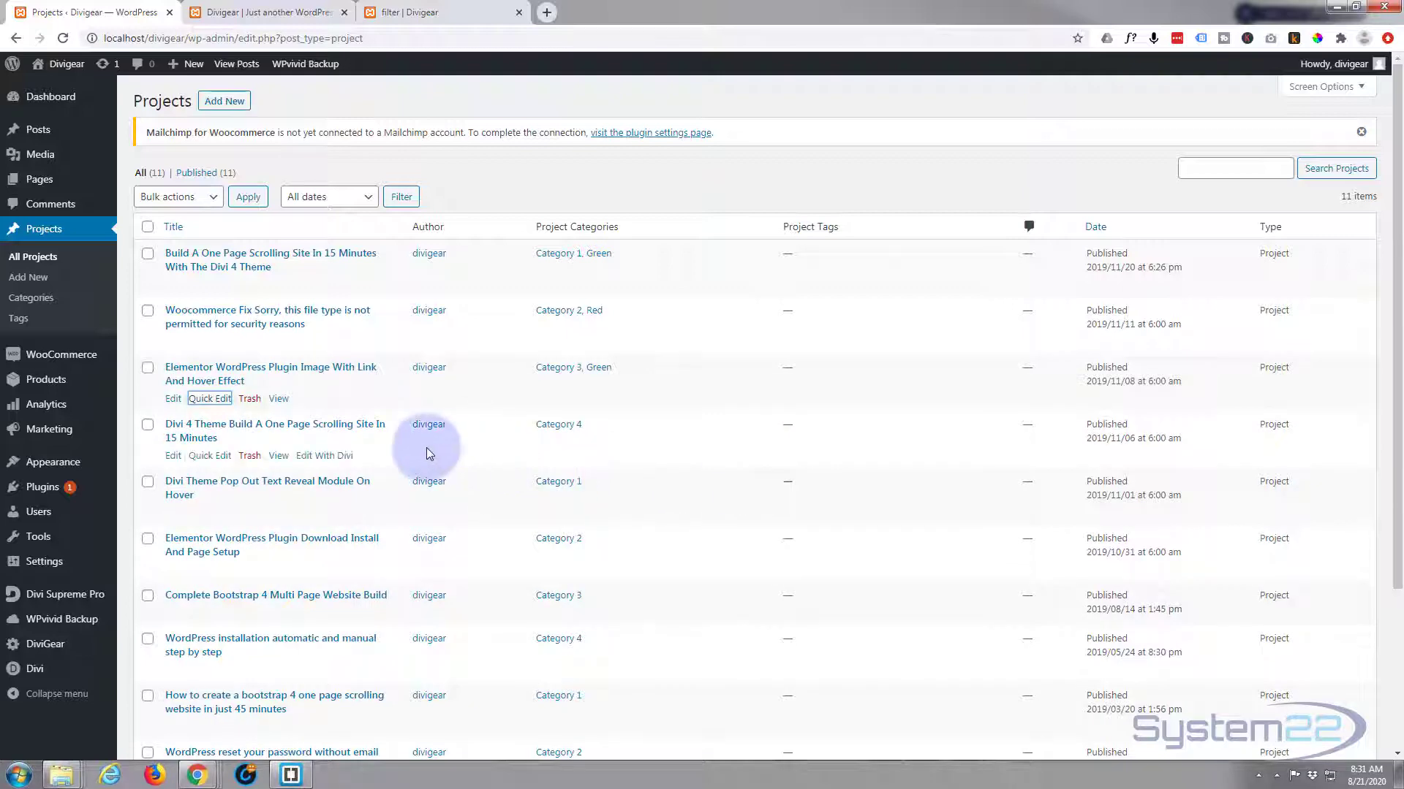
Step: Add the Red category to the fourth project with Quick Edit and update it
{"action": "left_click", "coordinate": [207, 457]}
{"action": "scroll", "coordinate": [719, 524], "scroll_direction": "down", "scroll_amount": 1}
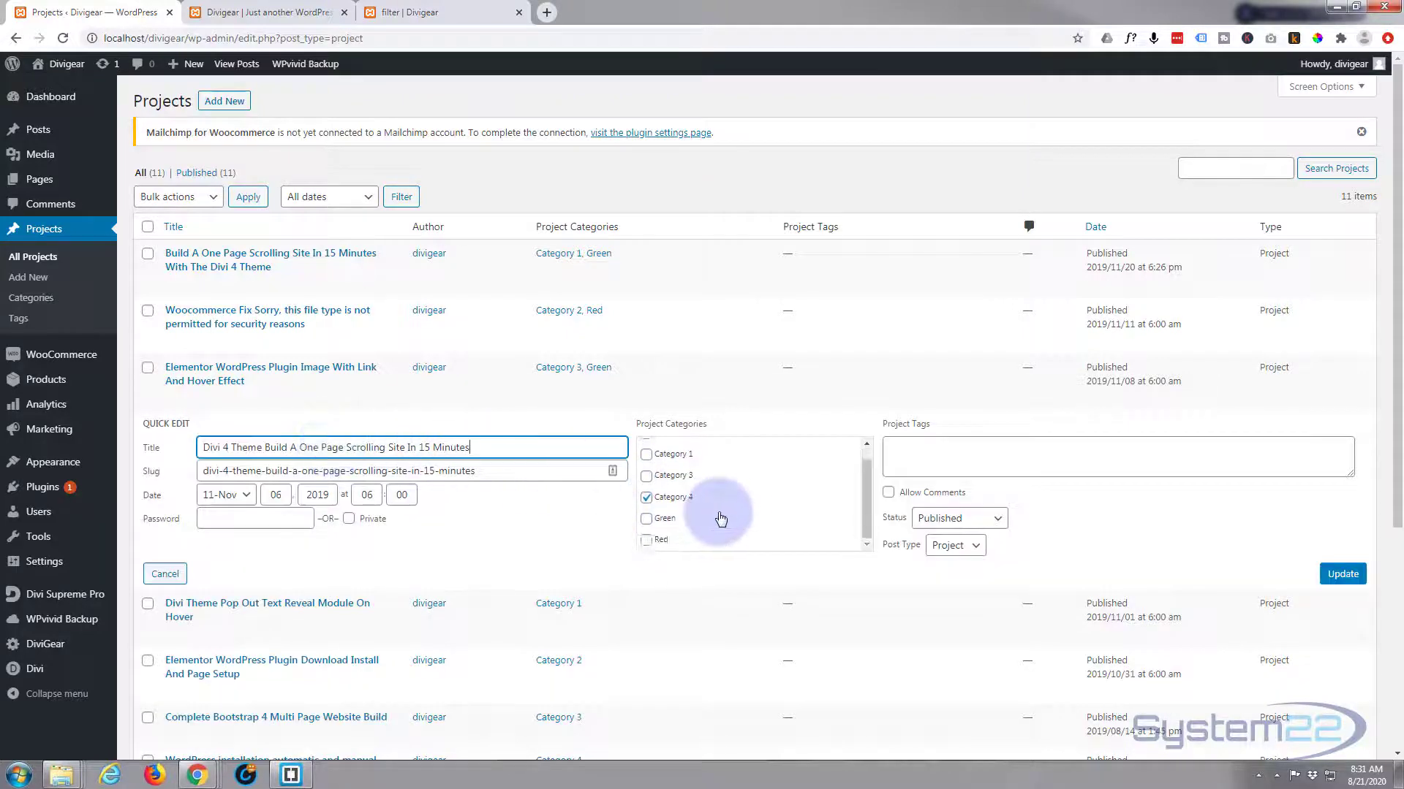
{"action": "left_click", "coordinate": [647, 540]}
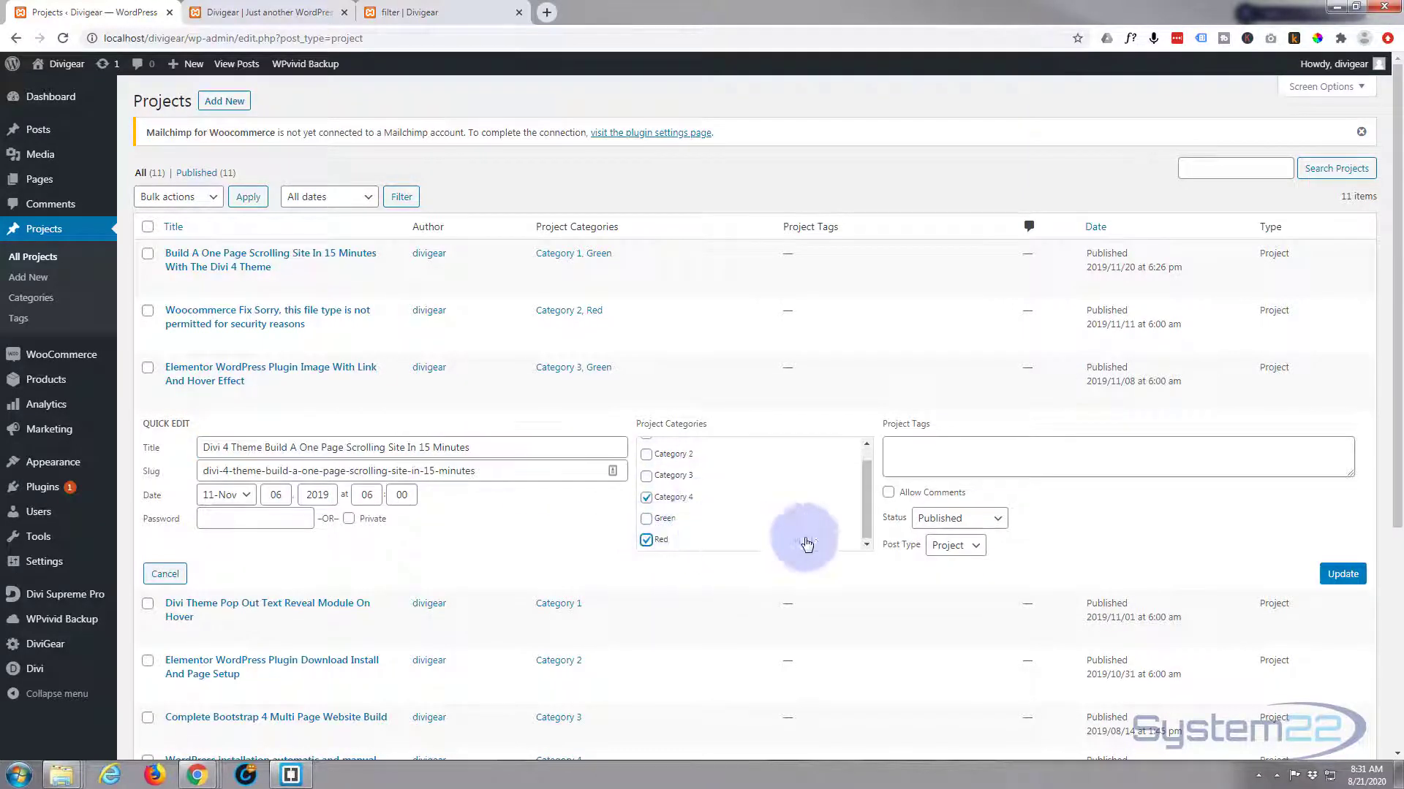
{"action": "left_click", "coordinate": [1342, 574]}
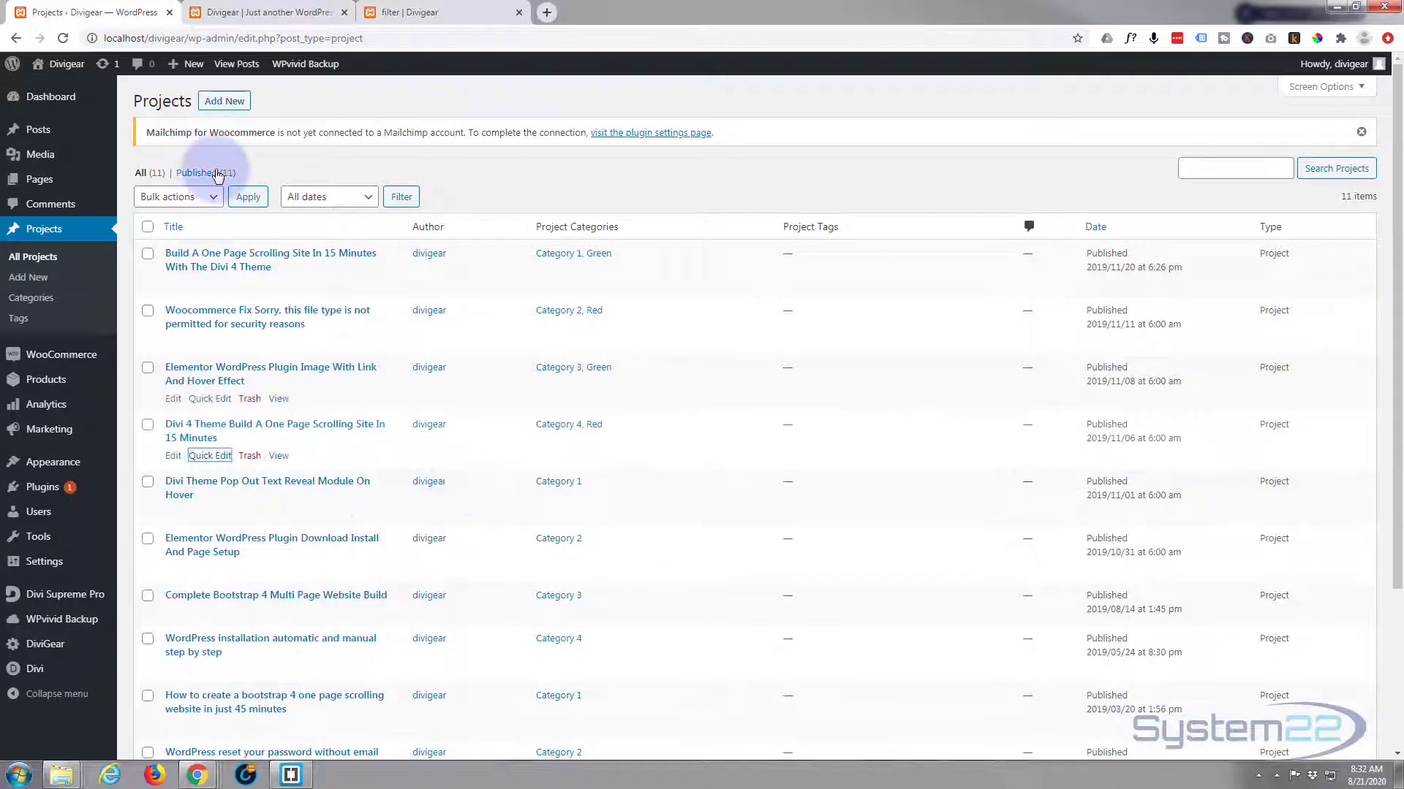
Step: Reload the Divi builder page and choose Don't Restore for the browser backup
{"action": "left_click", "coordinate": [408, 10]}
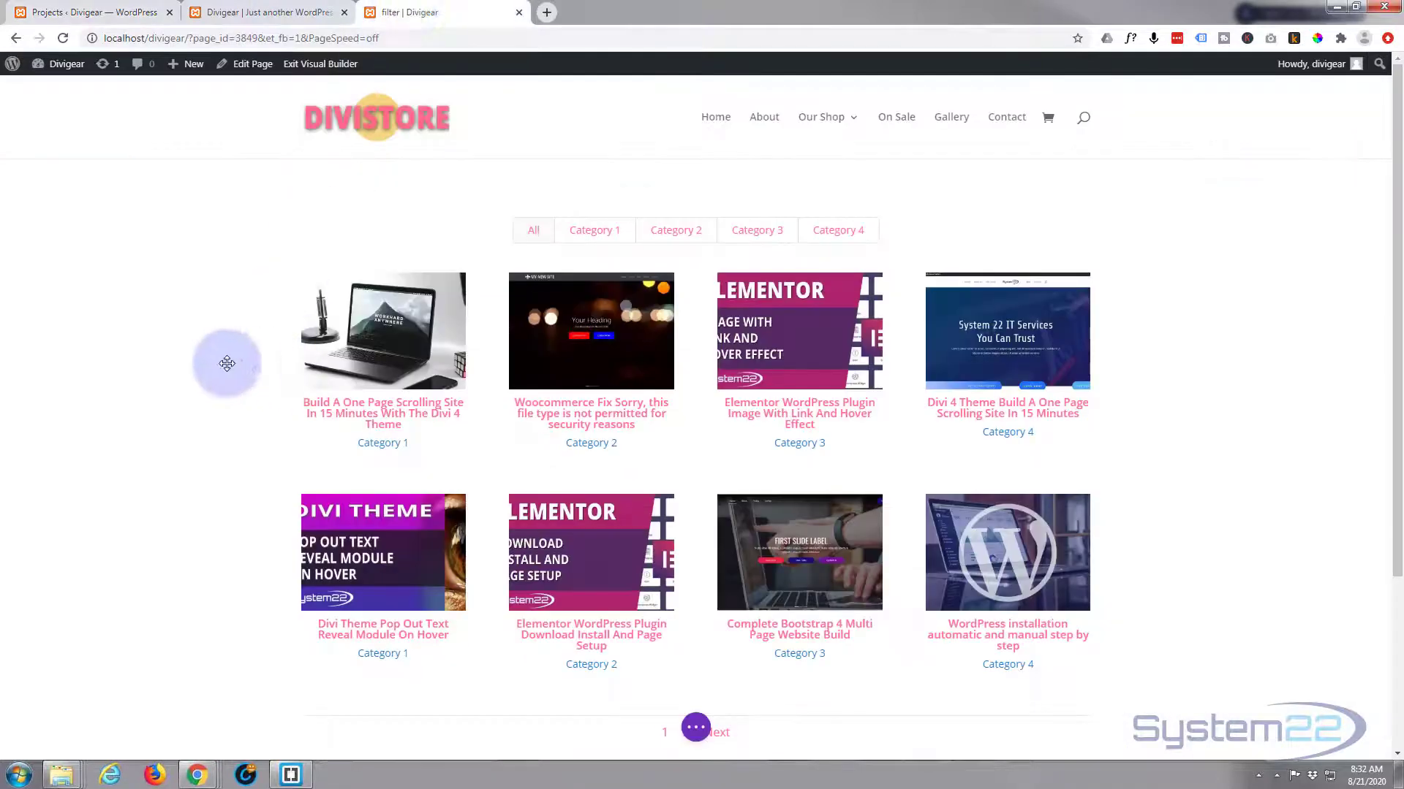
{"action": "mouse_move", "coordinate": [405, 368]}
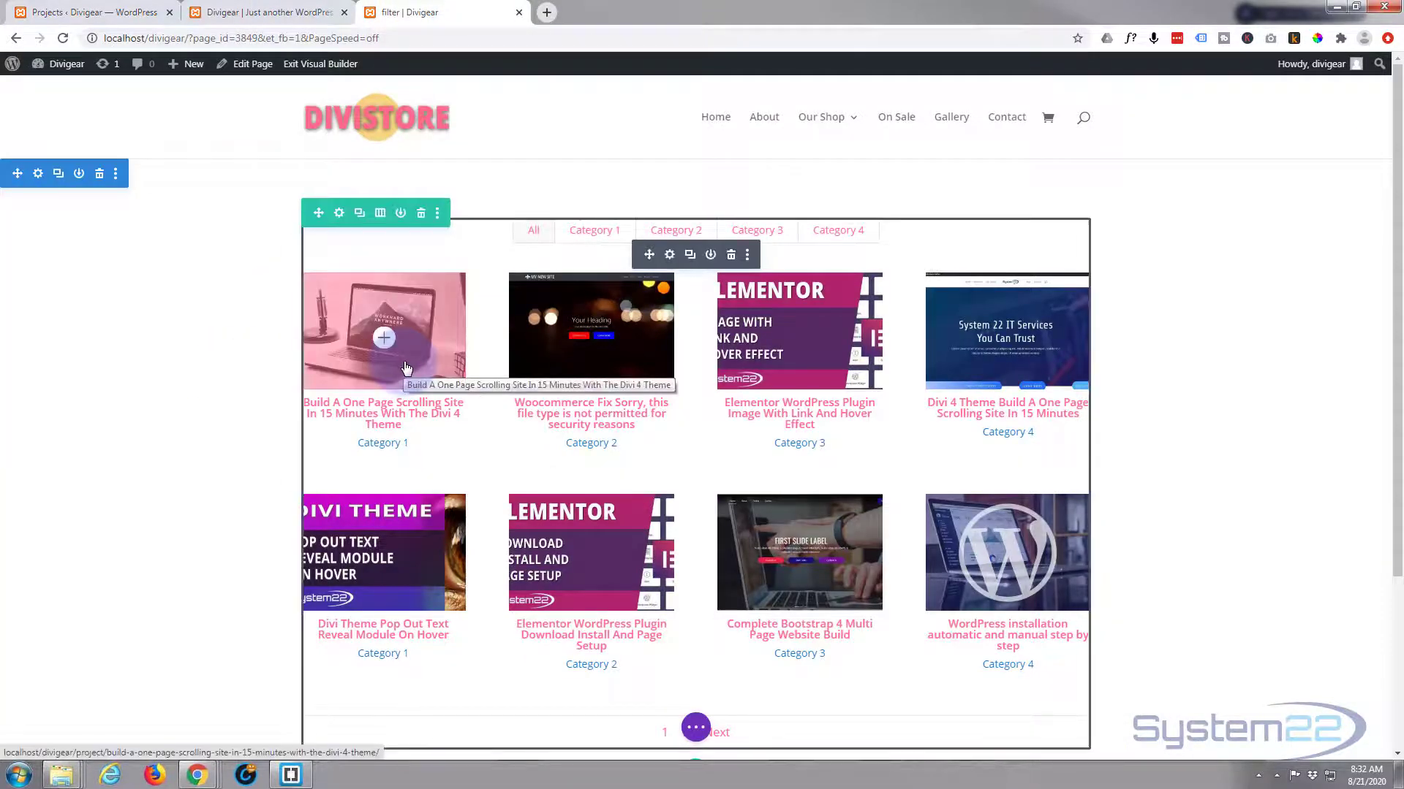
{"action": "left_click", "coordinate": [63, 39]}
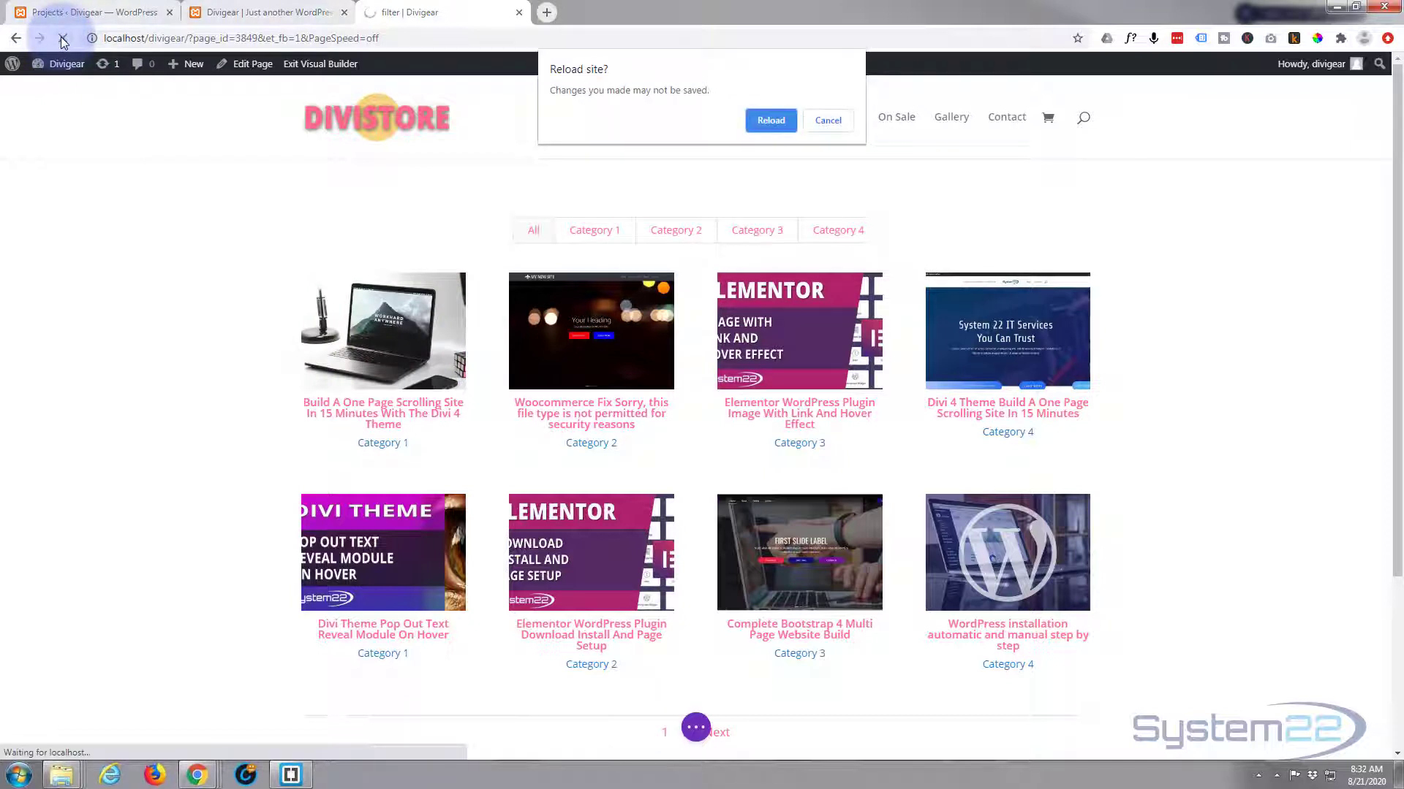
{"action": "left_click", "coordinate": [846, 121]}
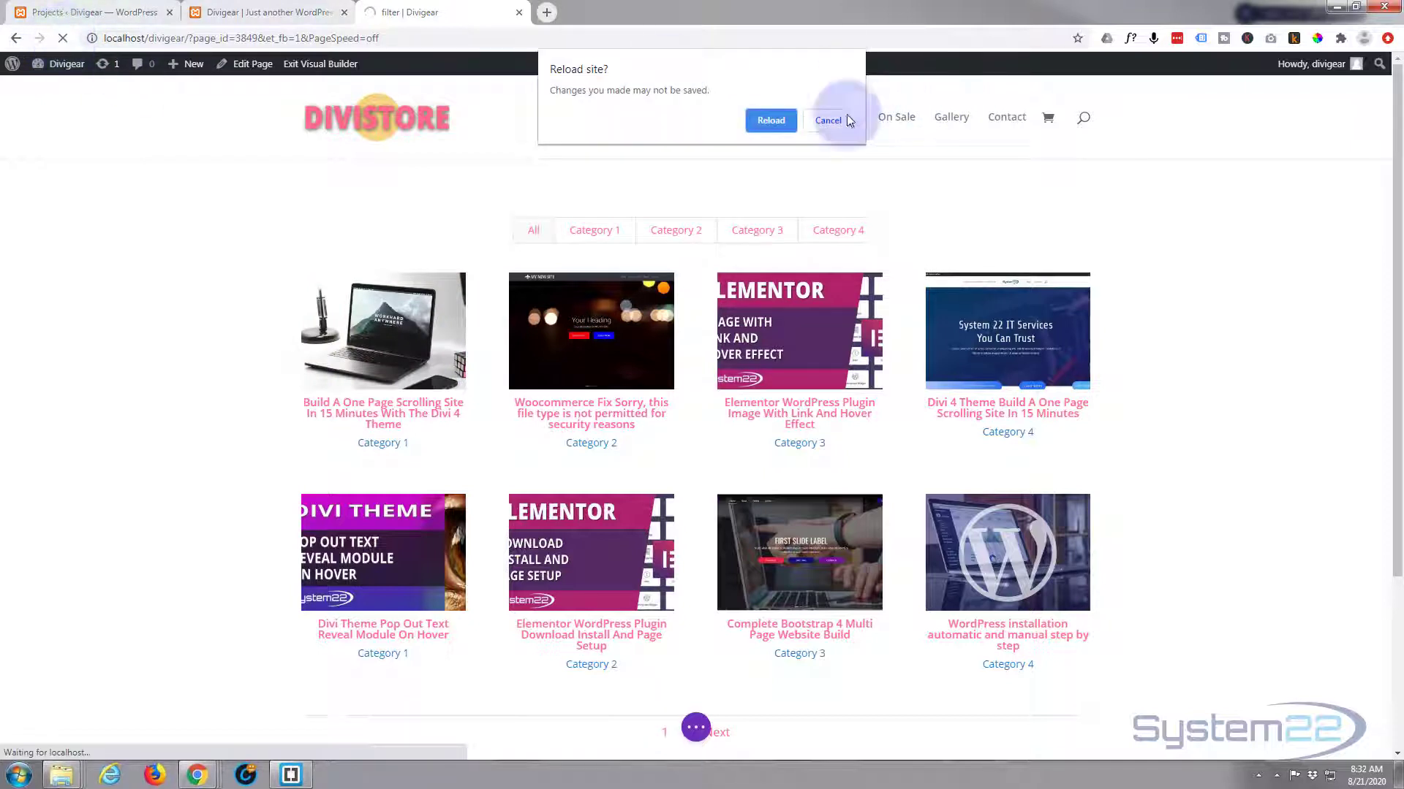
{"action": "left_click", "coordinate": [770, 120]}
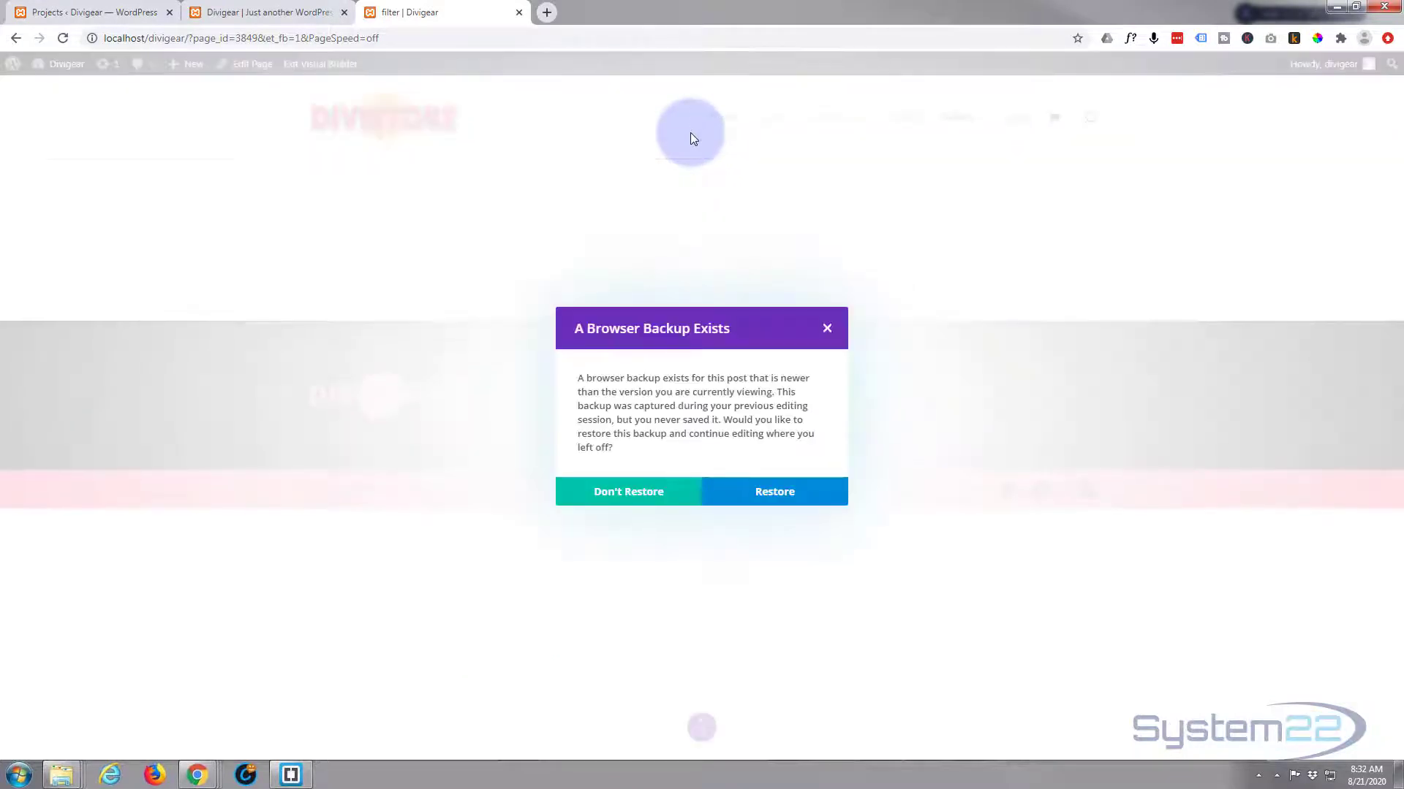
{"action": "left_click", "coordinate": [633, 496]}
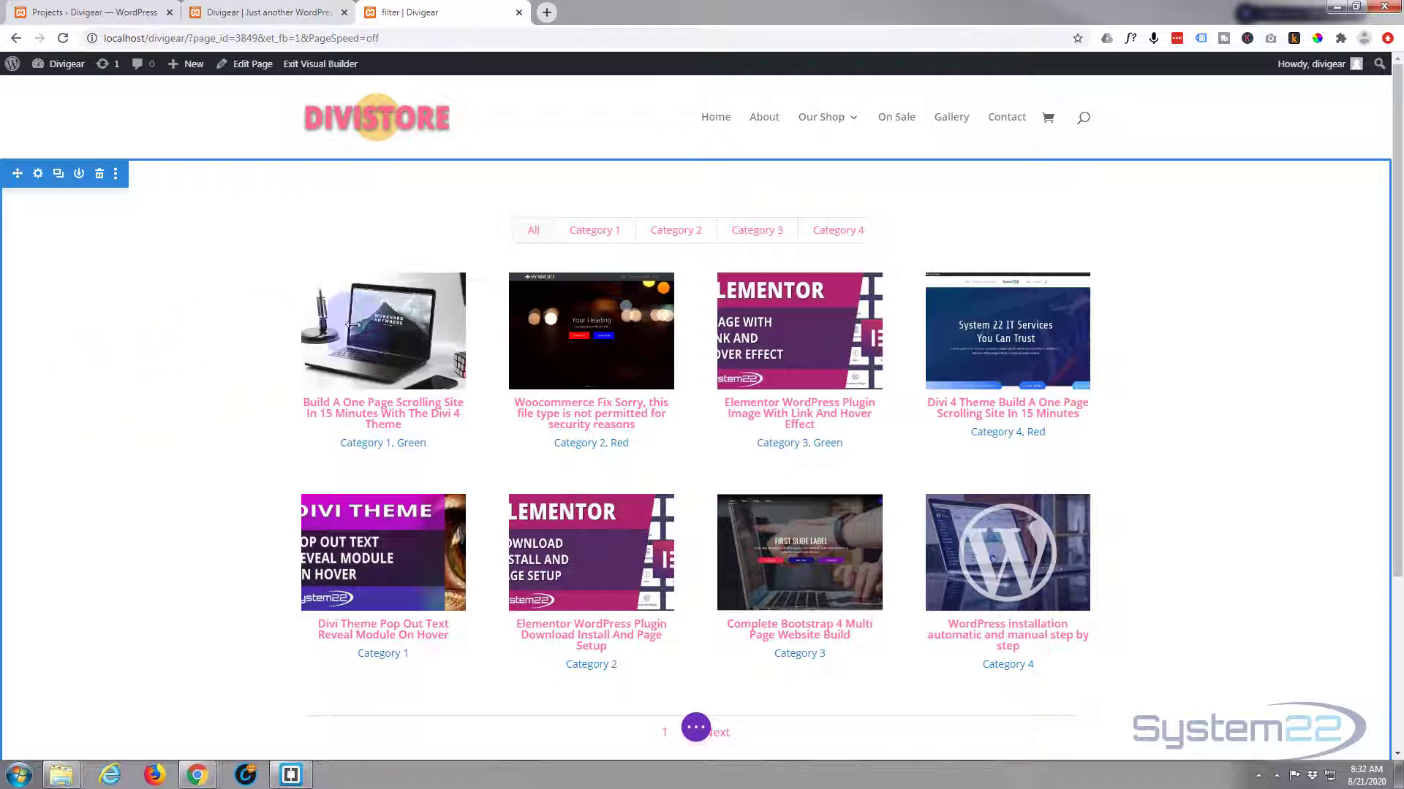
Step: Include Green and Red in the Filterable Portfolio's categories, save, and exit Visual Builder
{"action": "mouse_move", "coordinate": [671, 259]}
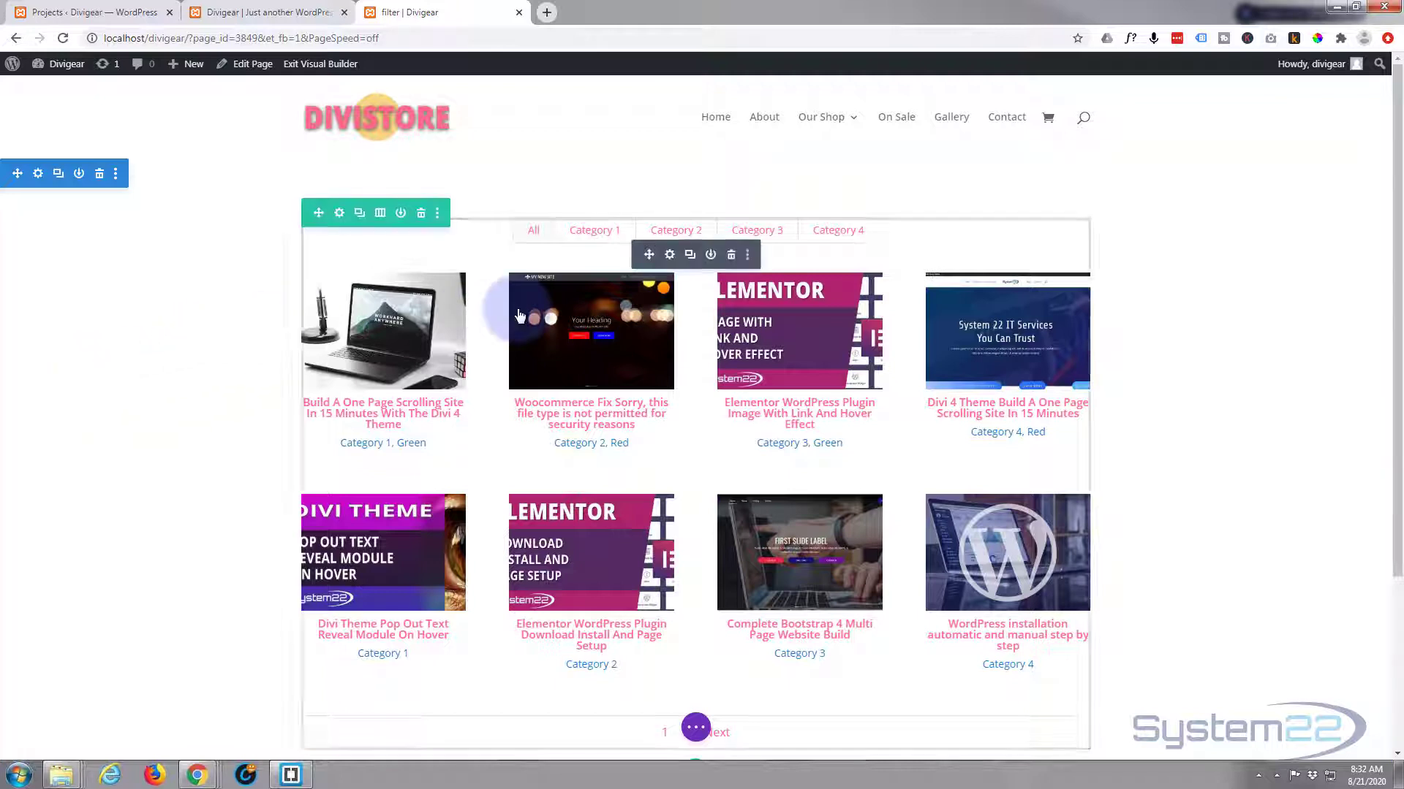
{"action": "left_click", "coordinate": [670, 255]}
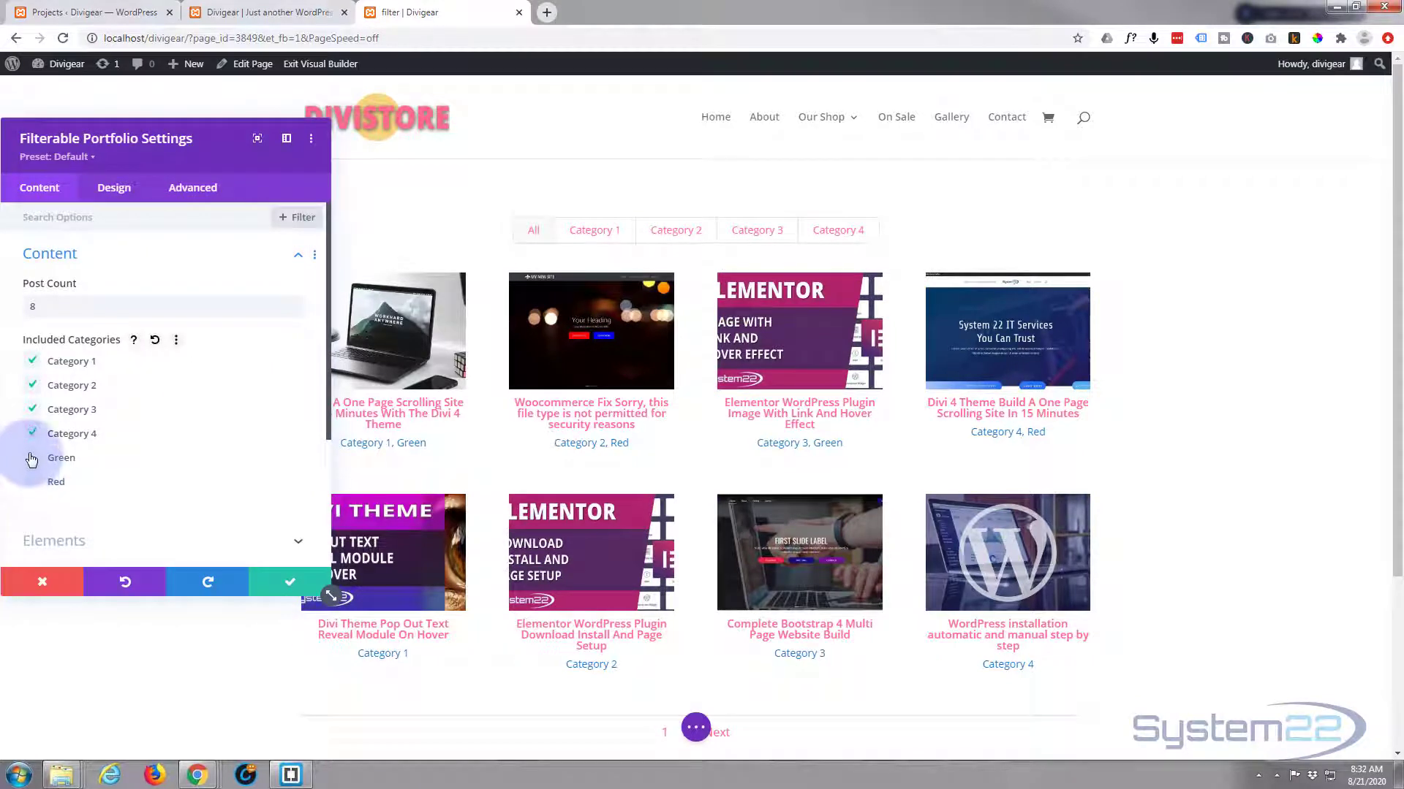
{"action": "left_click", "coordinate": [32, 458]}
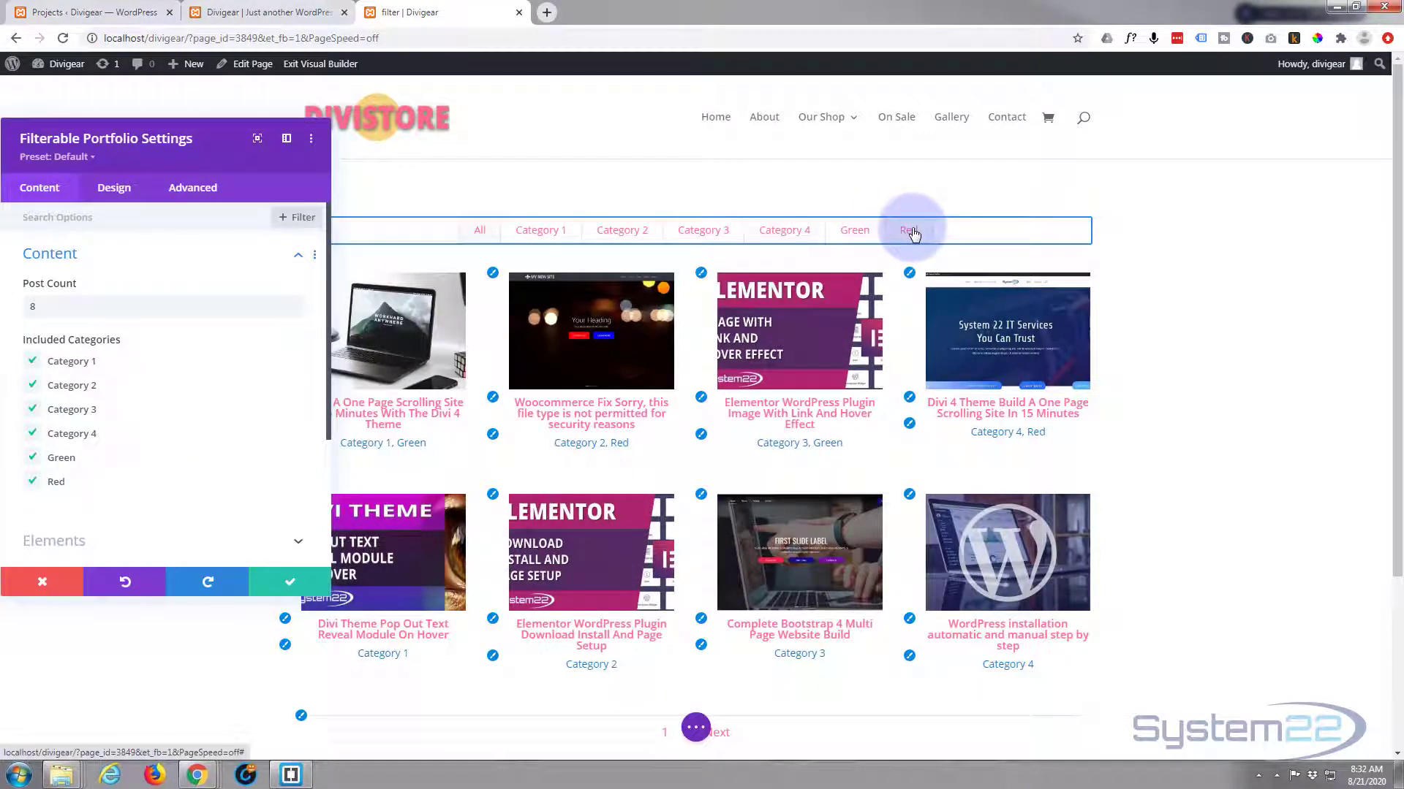
{"action": "left_click", "coordinate": [291, 583]}
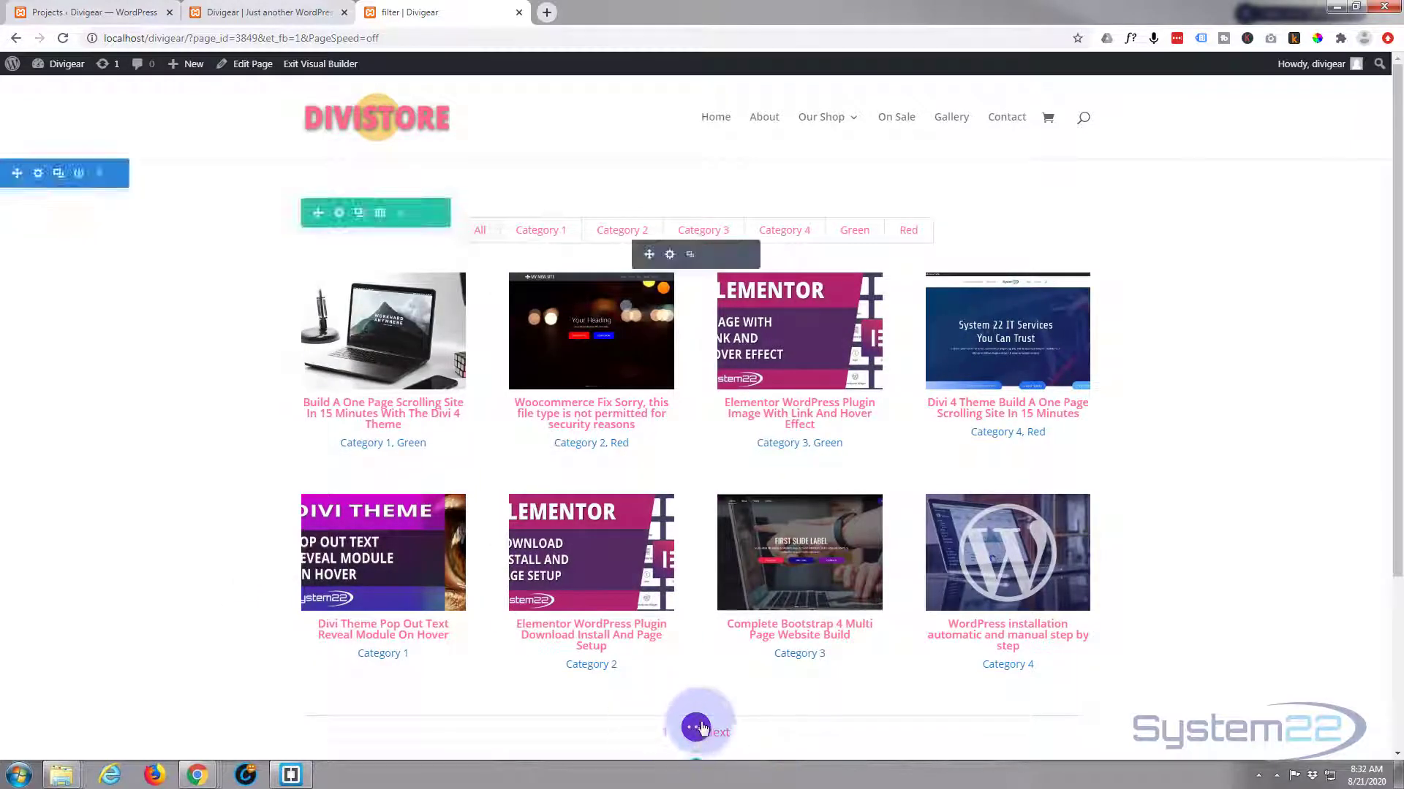
{"action": "left_click", "coordinate": [696, 728]}
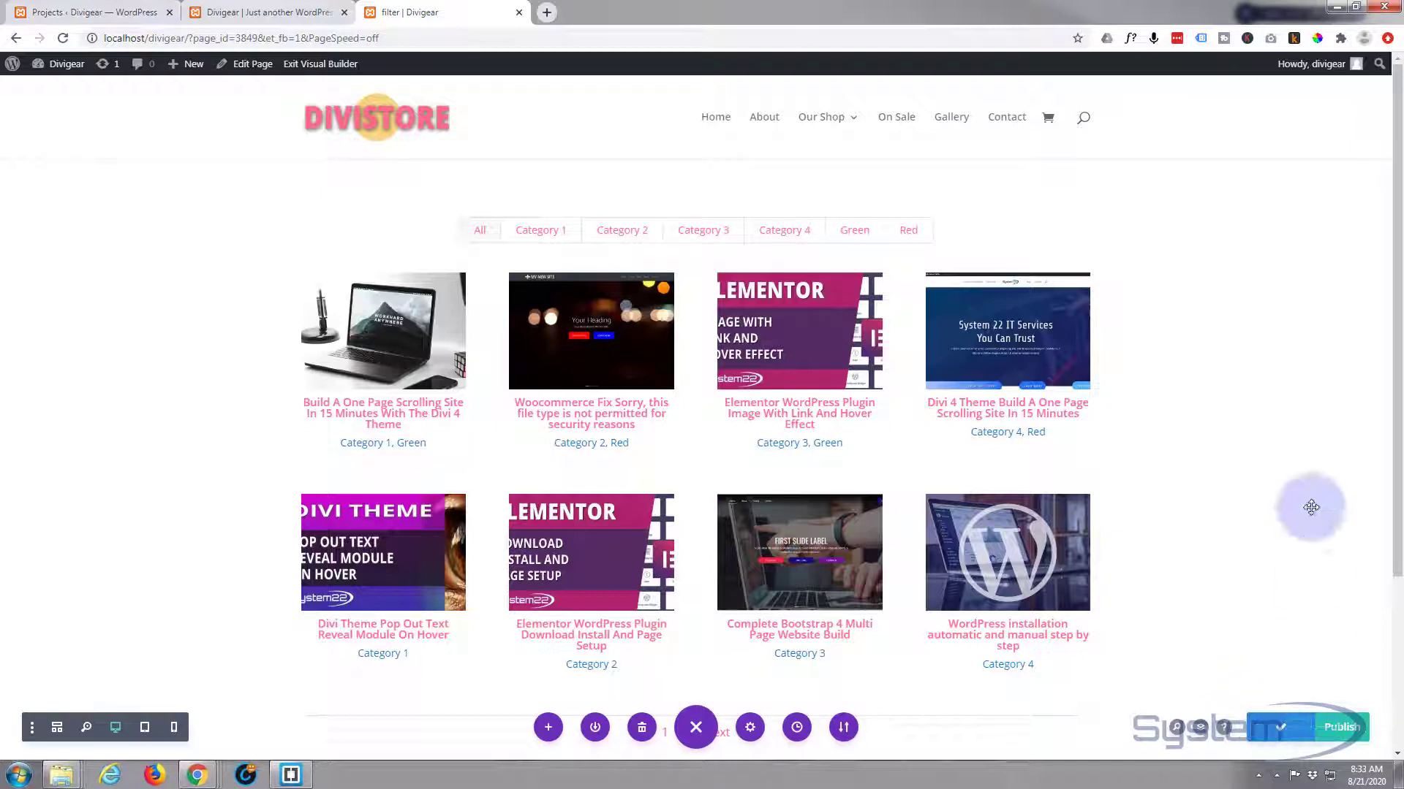
{"action": "left_click", "coordinate": [344, 66]}
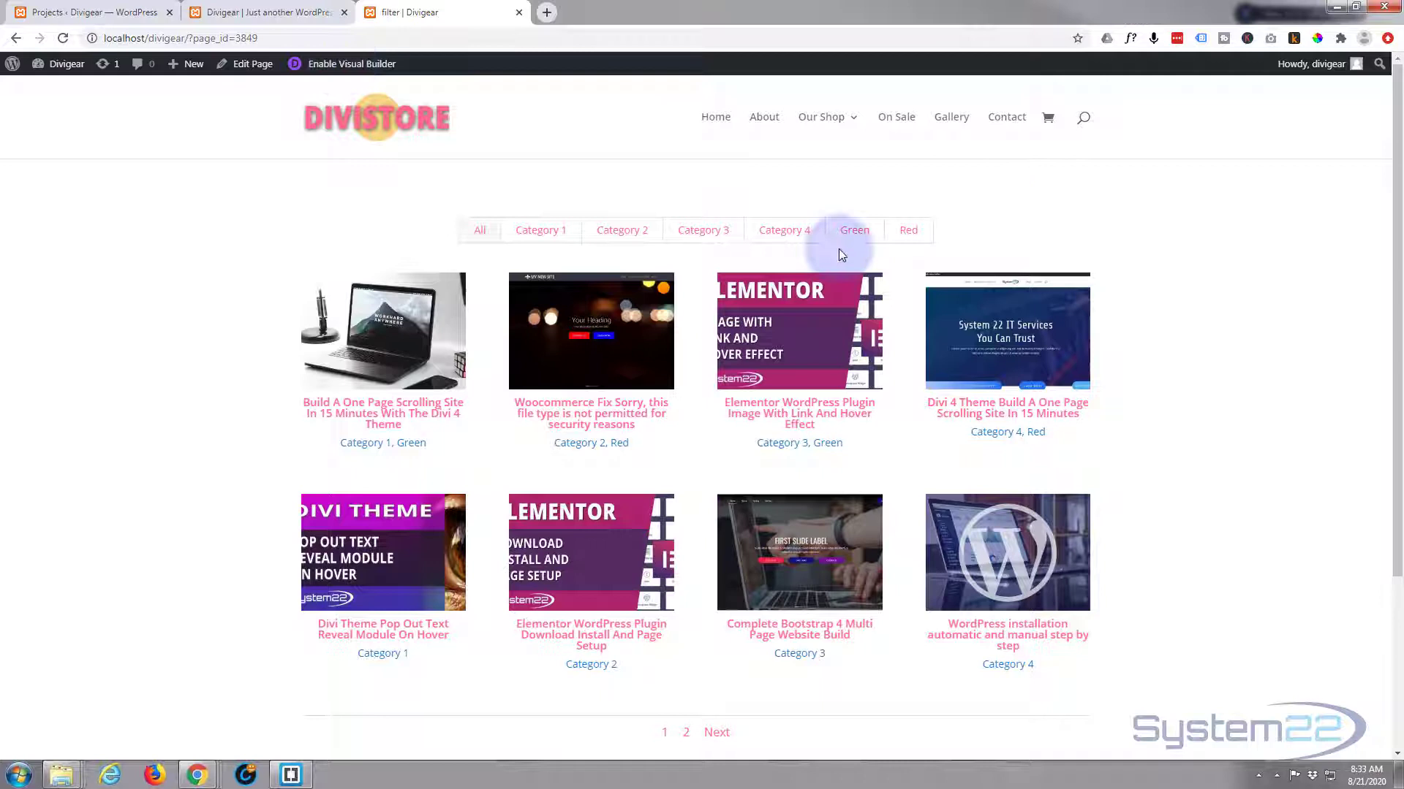
Step: On the live page, try the Green and Red filters, then filter to Category 2
{"action": "left_click", "coordinate": [854, 237]}
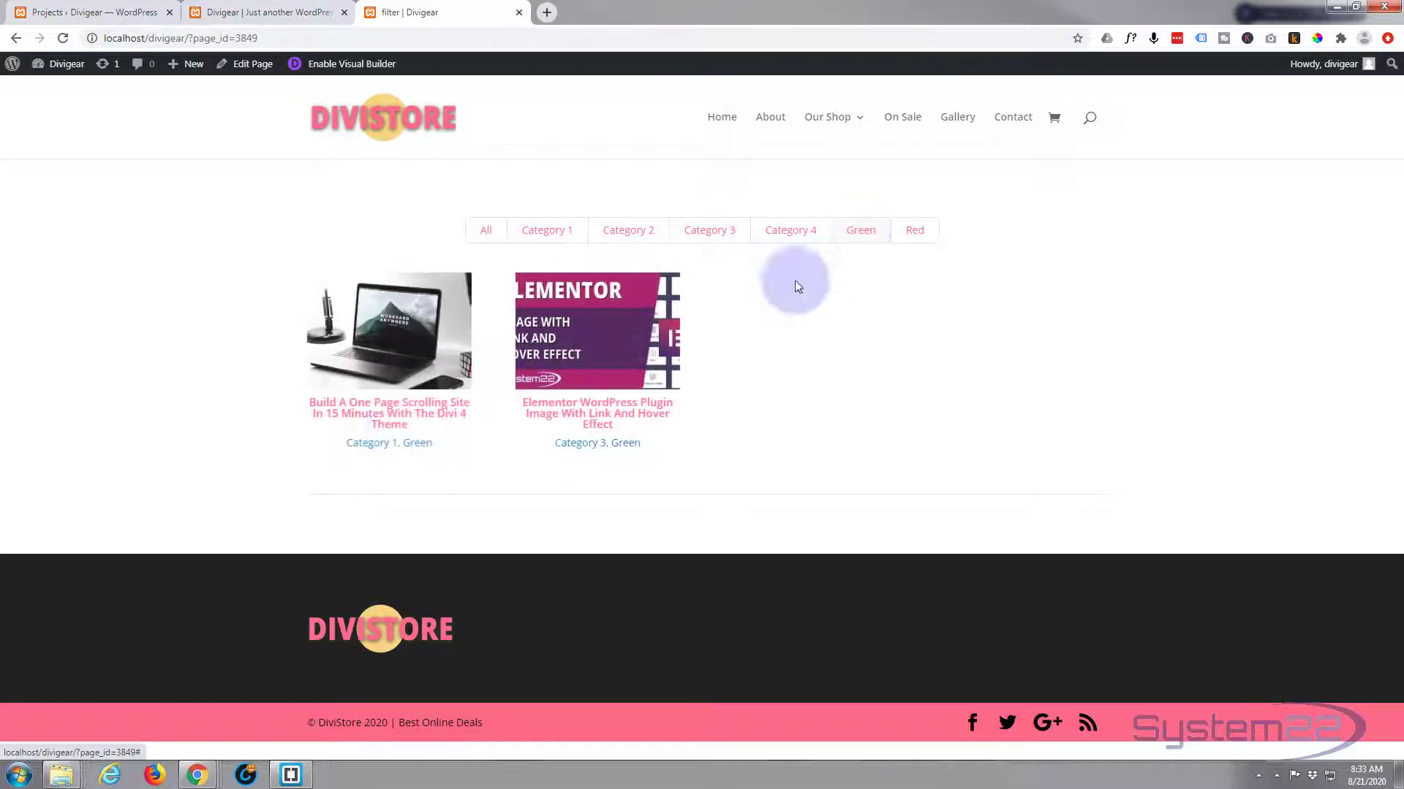
{"action": "left_click", "coordinate": [913, 232]}
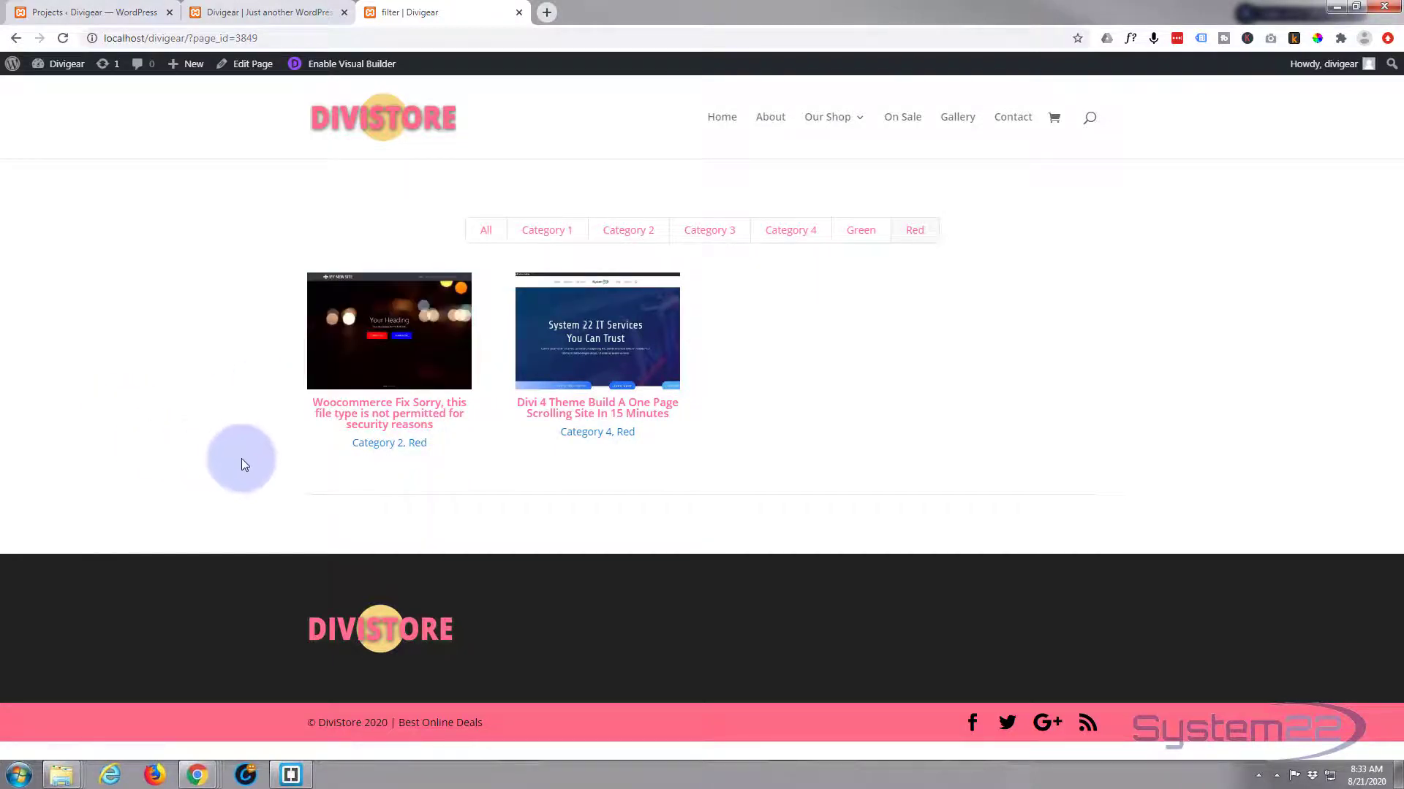
{"action": "left_click", "coordinate": [623, 231]}
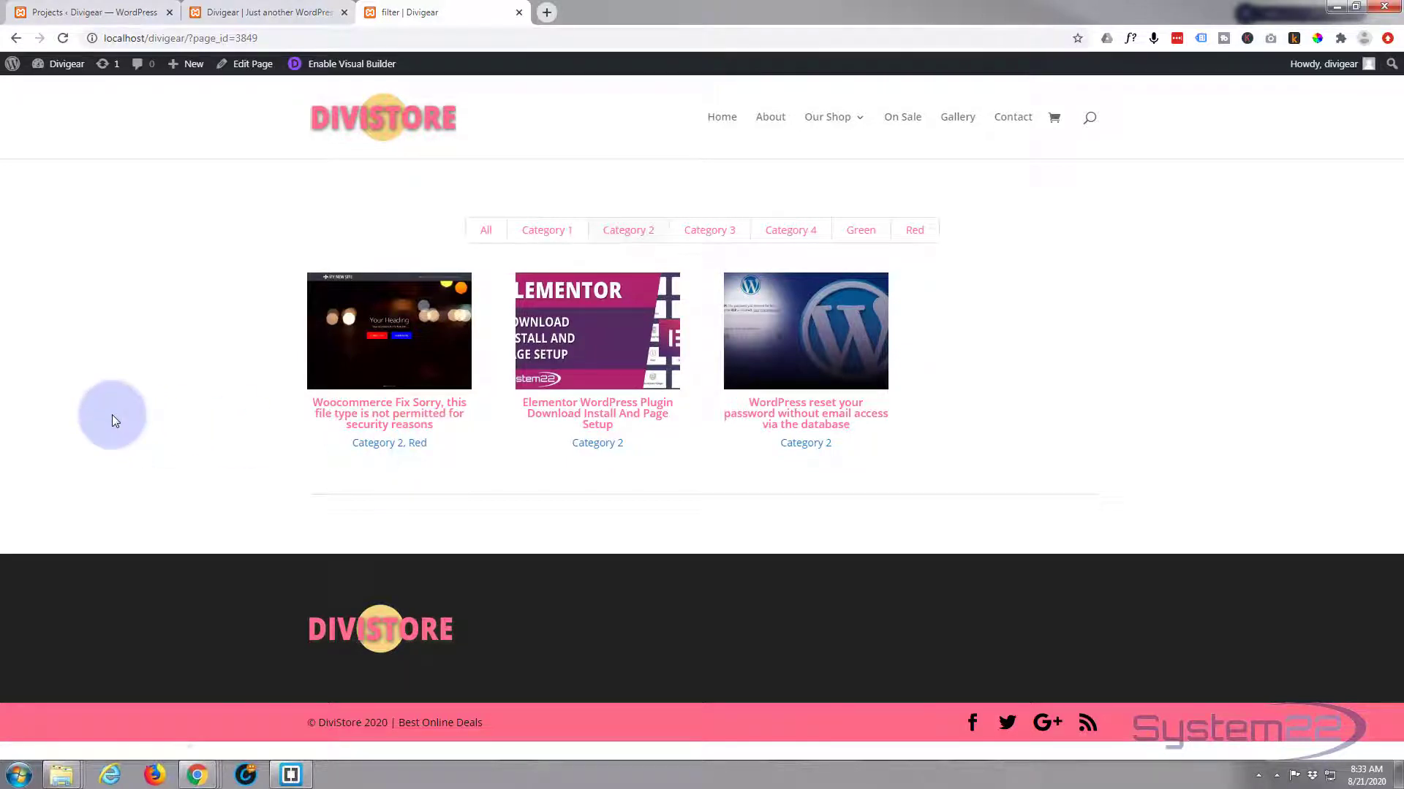
Step: Open WooCommerce Products > Categories and scroll through the product category list
{"action": "left_click", "coordinate": [95, 13]}
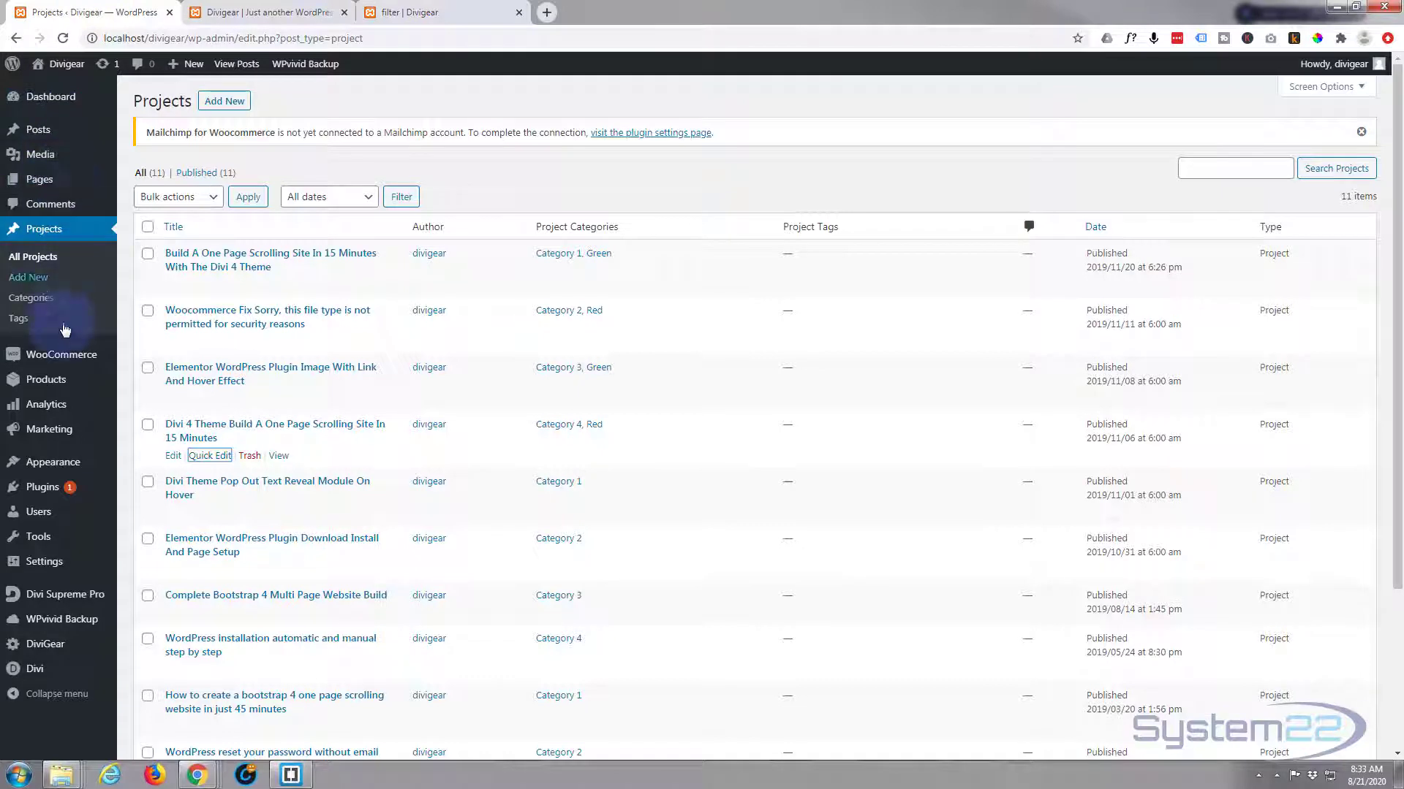
{"action": "mouse_move", "coordinate": [54, 358]}
{"action": "mouse_move", "coordinate": [45, 385]}
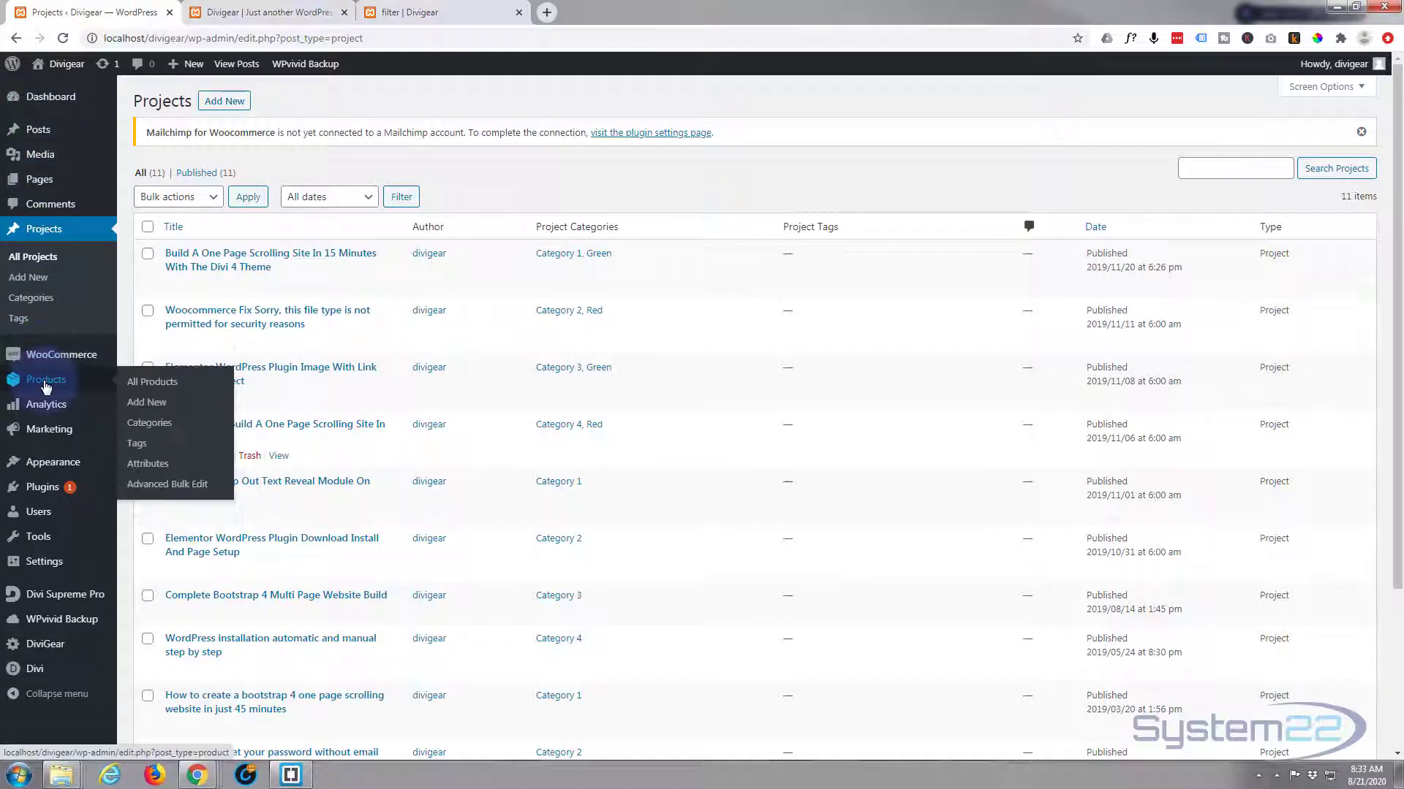
{"action": "left_click", "coordinate": [159, 425]}
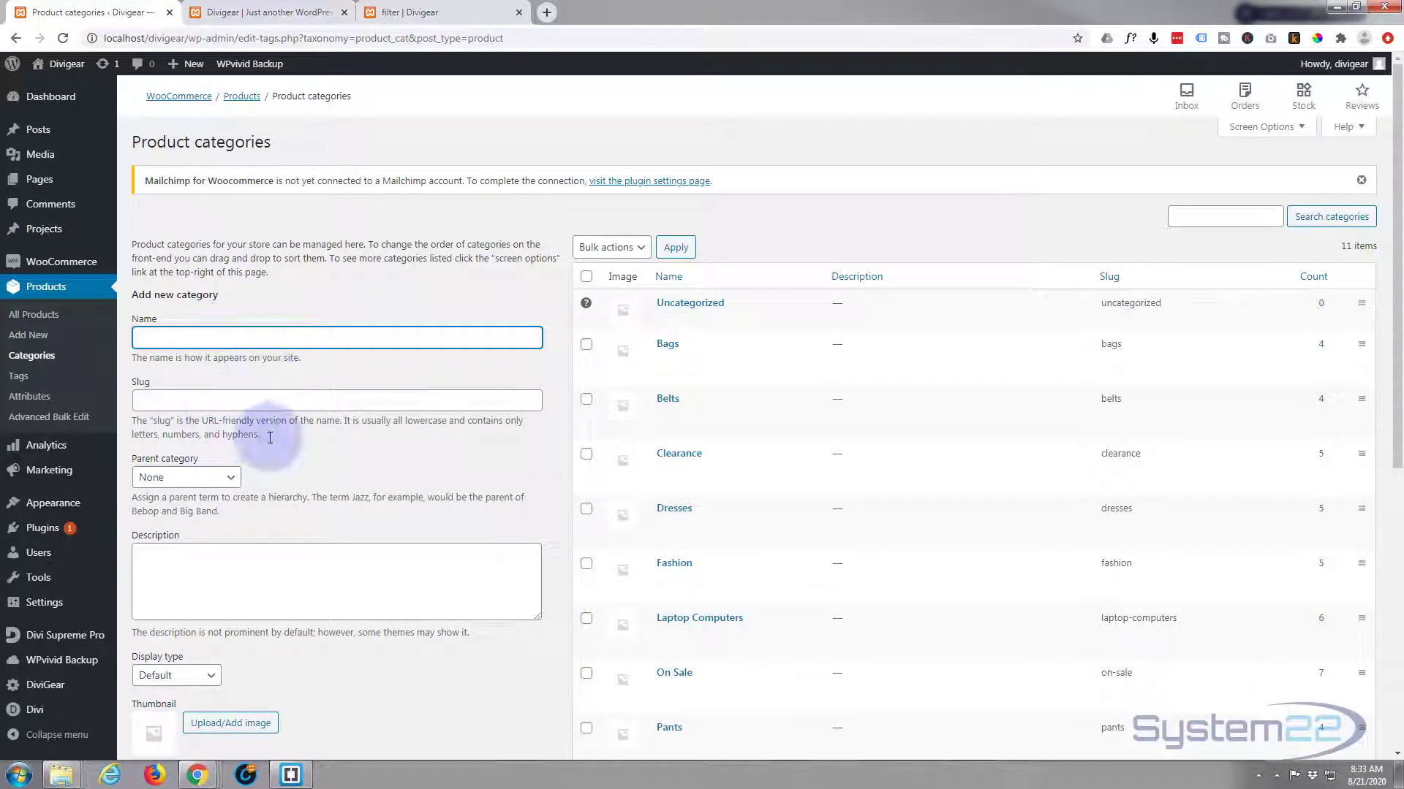
{"action": "scroll", "coordinate": [285, 511], "scroll_direction": "down", "scroll_amount": 1}
{"action": "scroll", "coordinate": [283, 506], "scroll_direction": "down", "scroll_amount": 4}
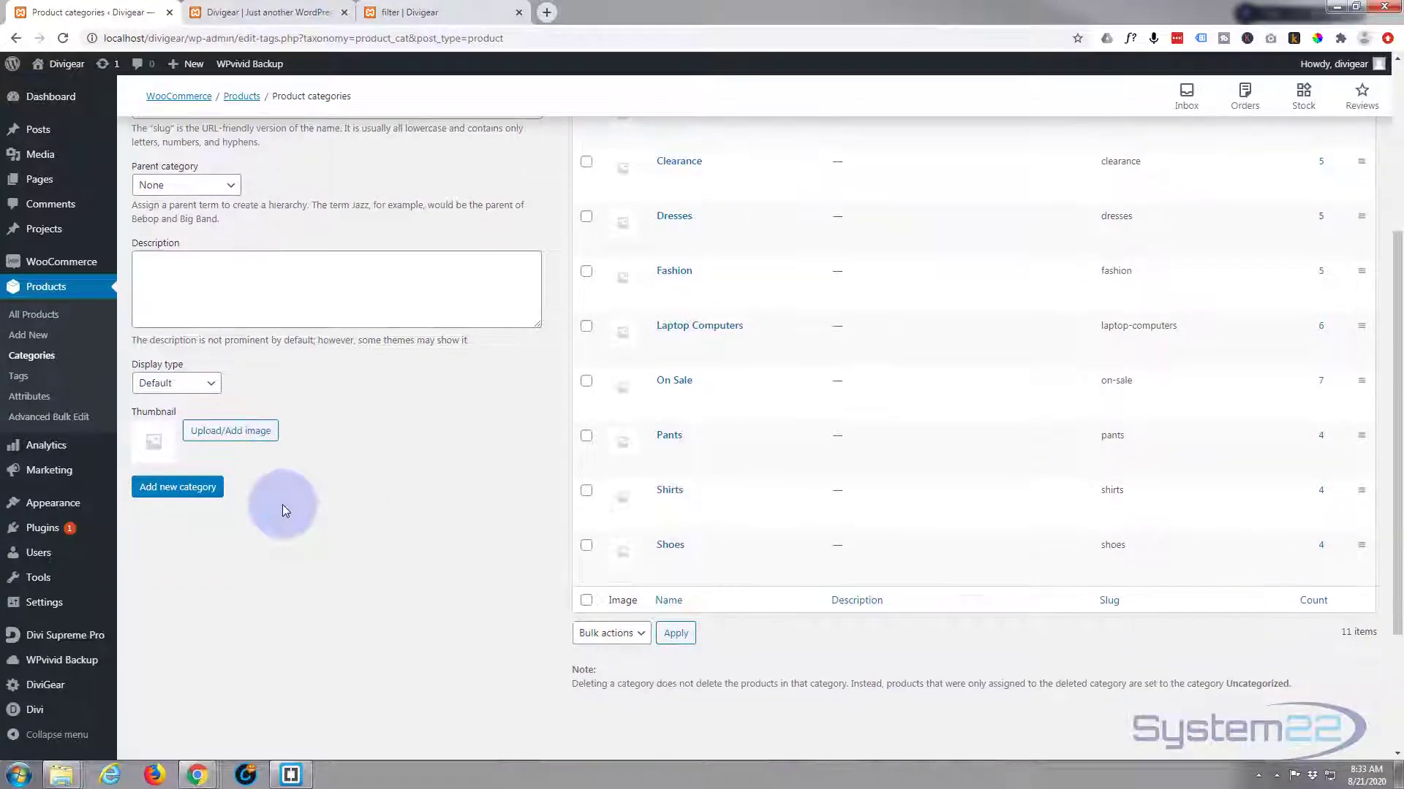
{"action": "scroll", "coordinate": [282, 504], "scroll_direction": "up", "scroll_amount": 4}
{"action": "scroll", "coordinate": [281, 503], "scroll_direction": "up", "scroll_amount": 2}
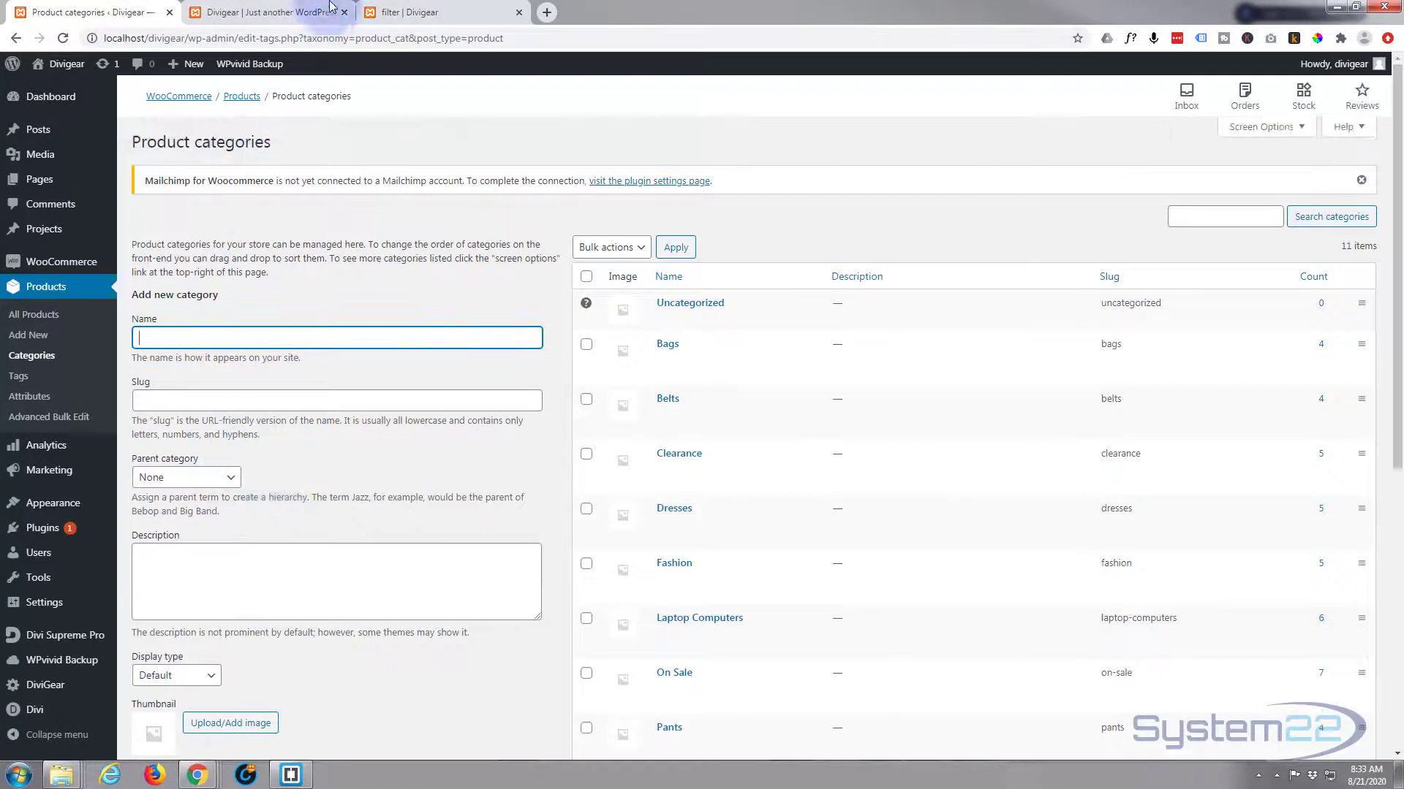
Step: Back on the live portfolio page, filter to Green, then return to All
{"action": "left_click", "coordinate": [409, 12]}
{"action": "left_click", "coordinate": [865, 232]}
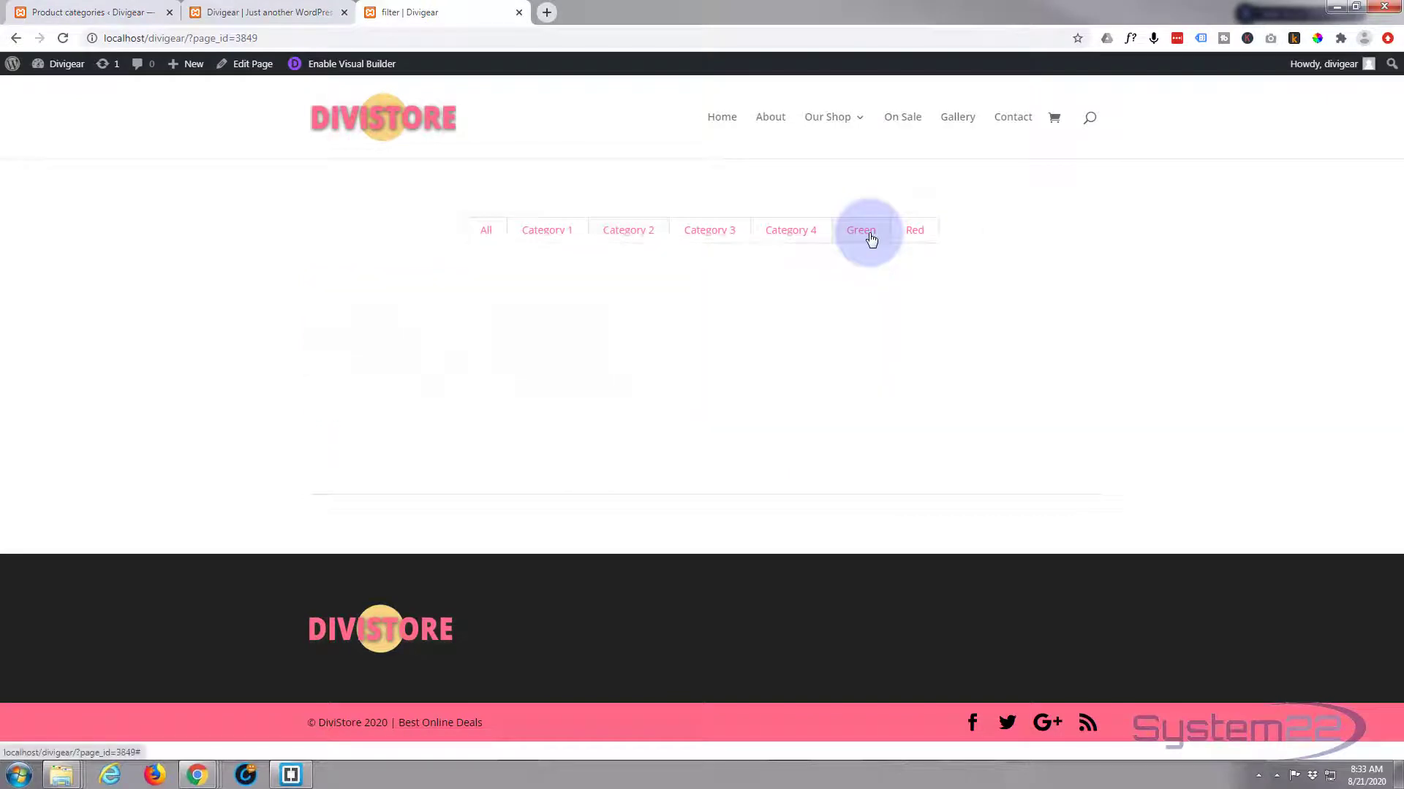
{"action": "left_click", "coordinate": [488, 230]}
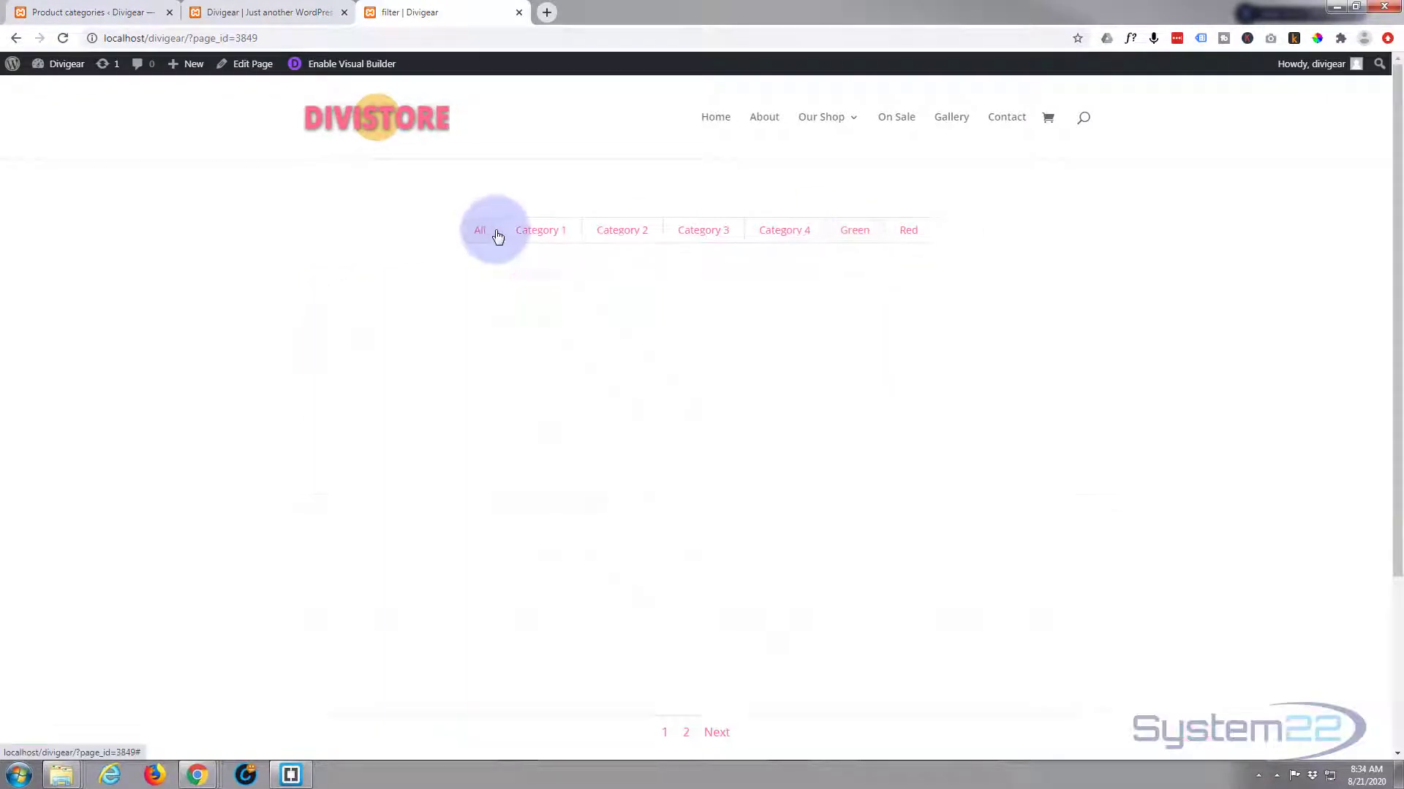